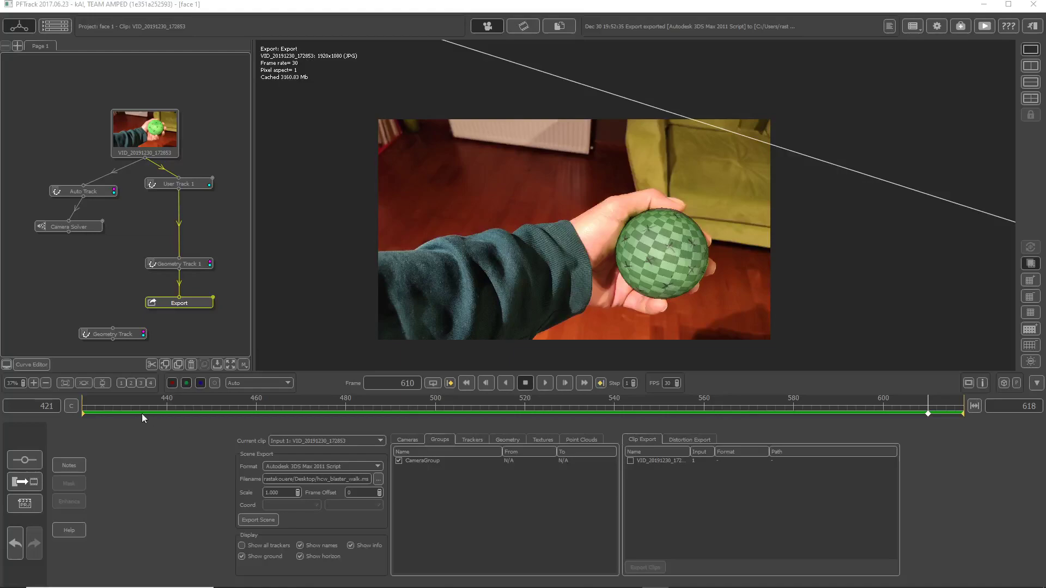
Step: Scrub to frame 591 and delete the Export node below Geometry Track 1
left_click(315, 404)
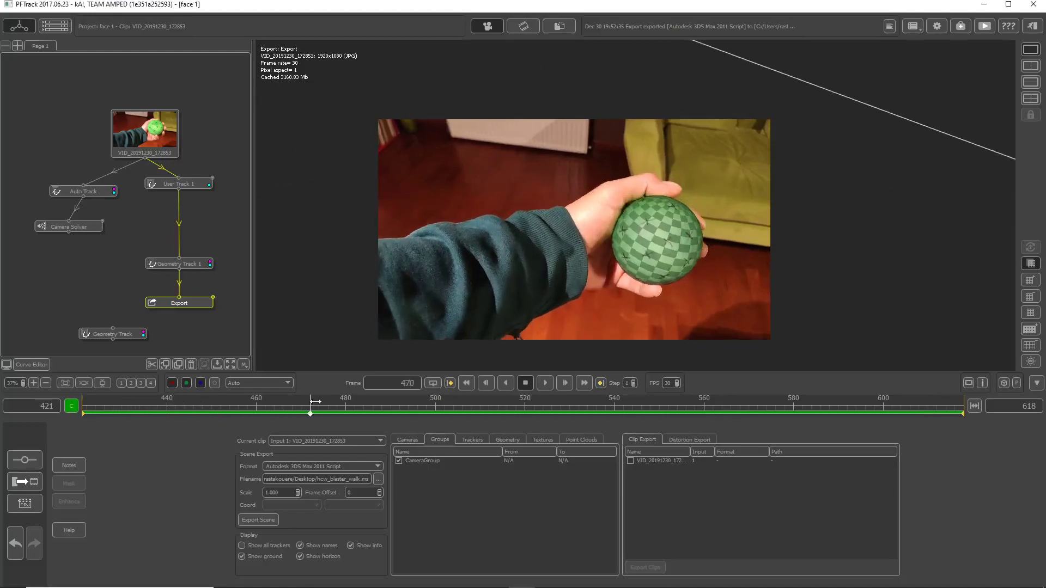
left_click_drag(315, 402, 843, 406)
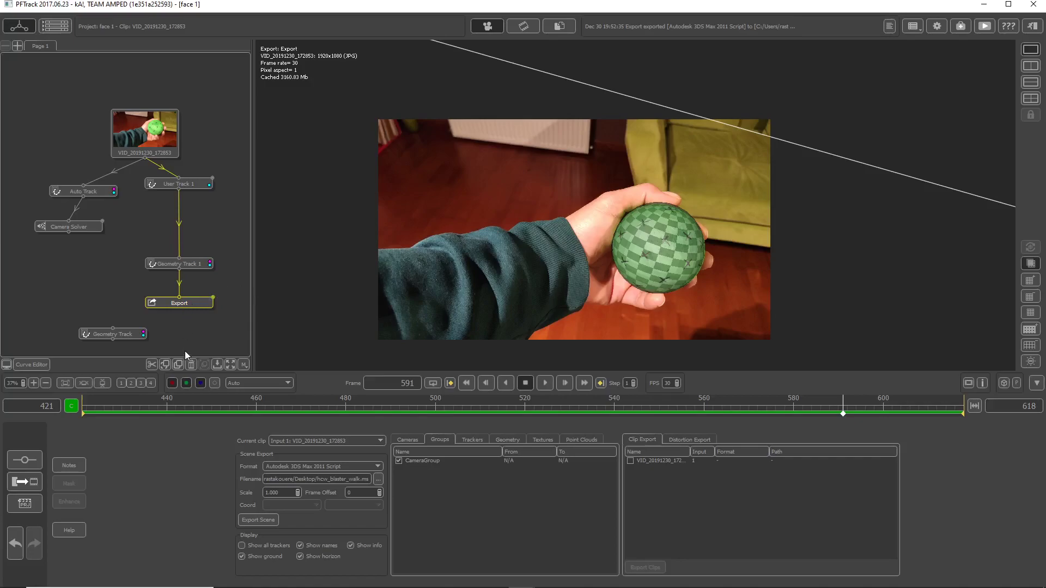
left_click(189, 364)
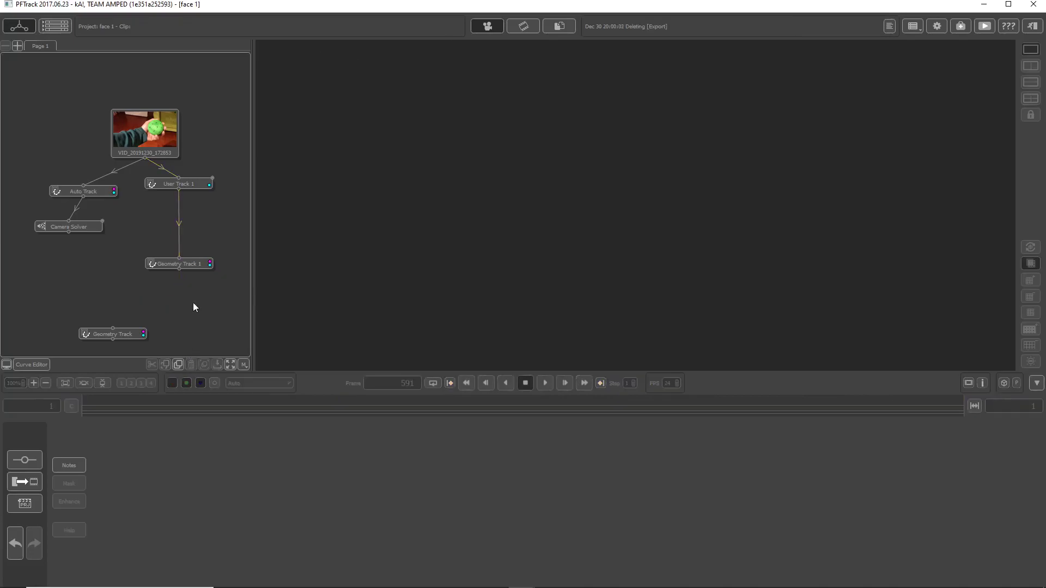
right_click(191, 263)
mouse_move(221, 347)
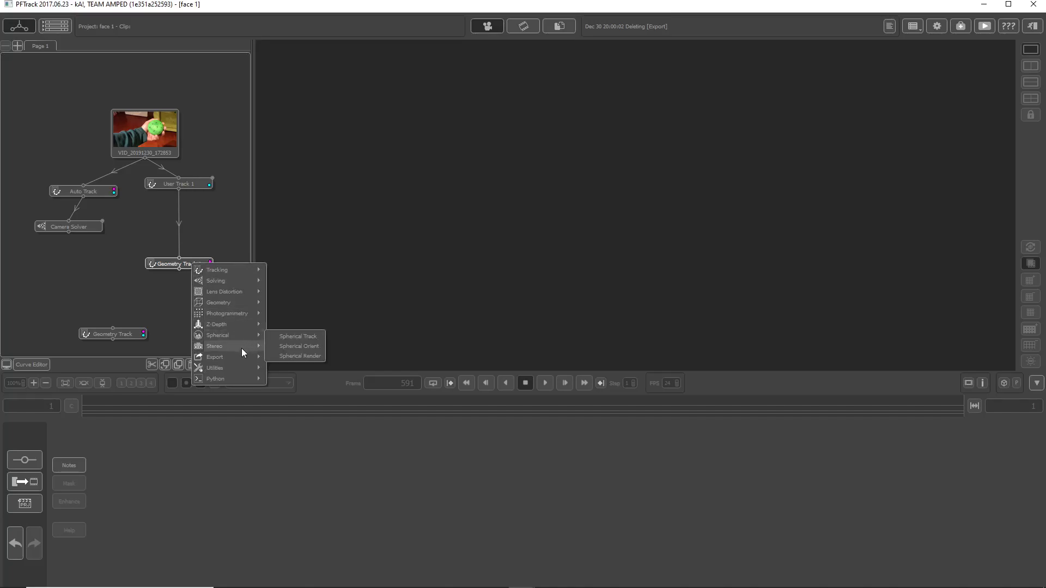
left_click(273, 358)
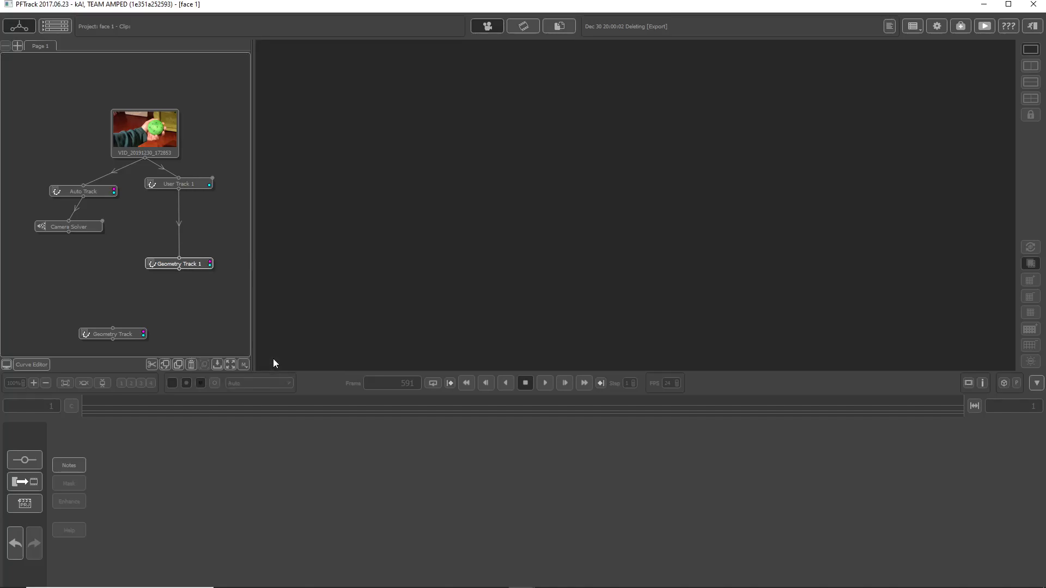
Step: Restore the Export node and set its output file to hcw_blaster_walk.ms, overwriting the existing file
key("ctrl+z")
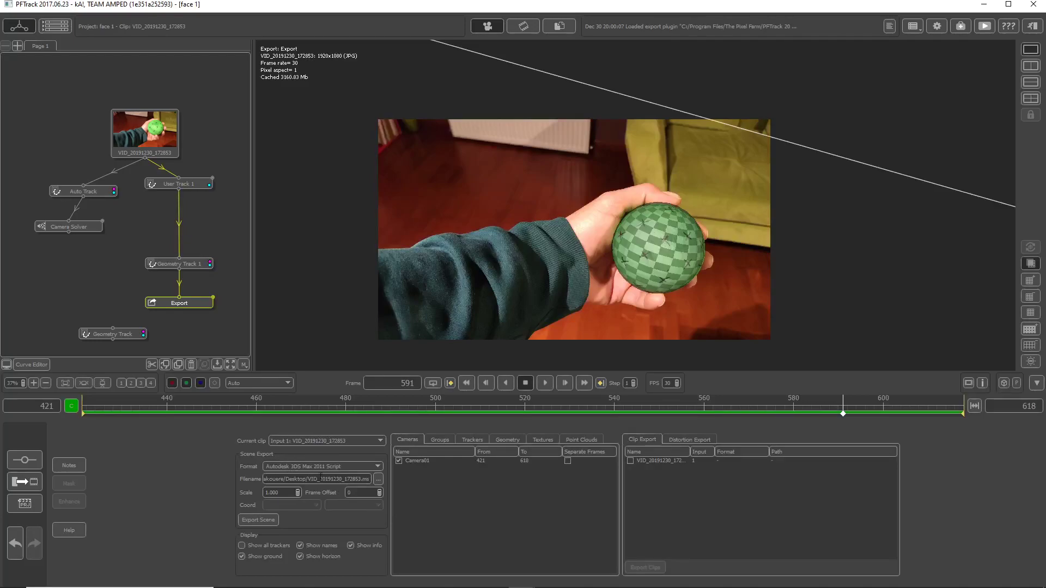
left_click(378, 480)
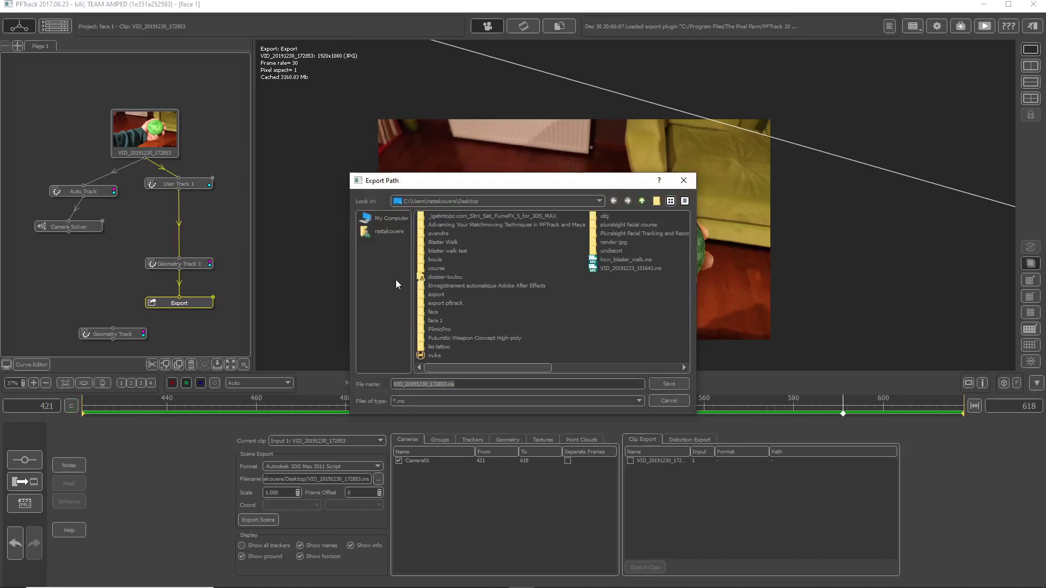
left_click(620, 261)
left_click(656, 380)
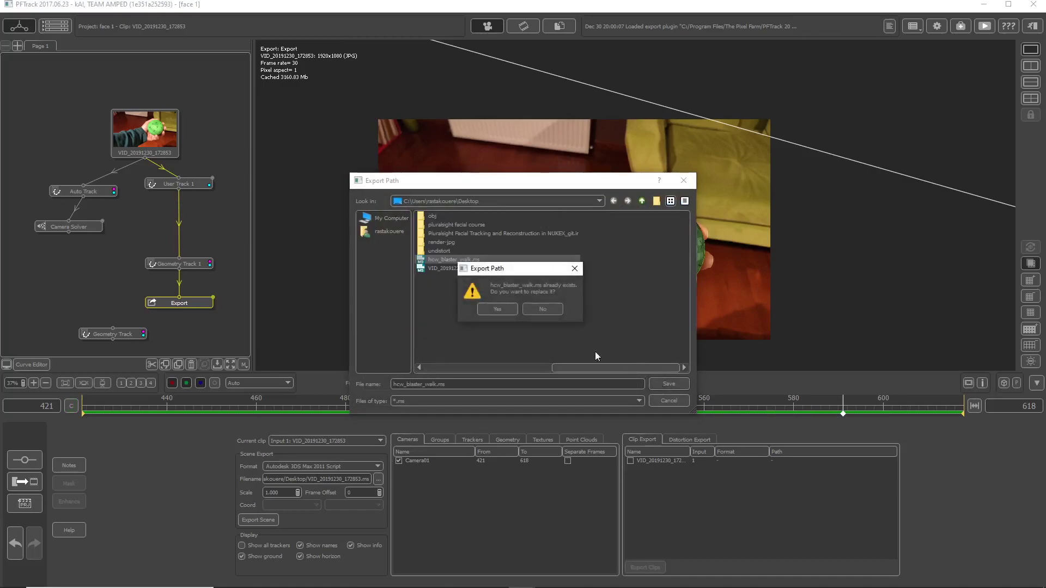
left_click(497, 309)
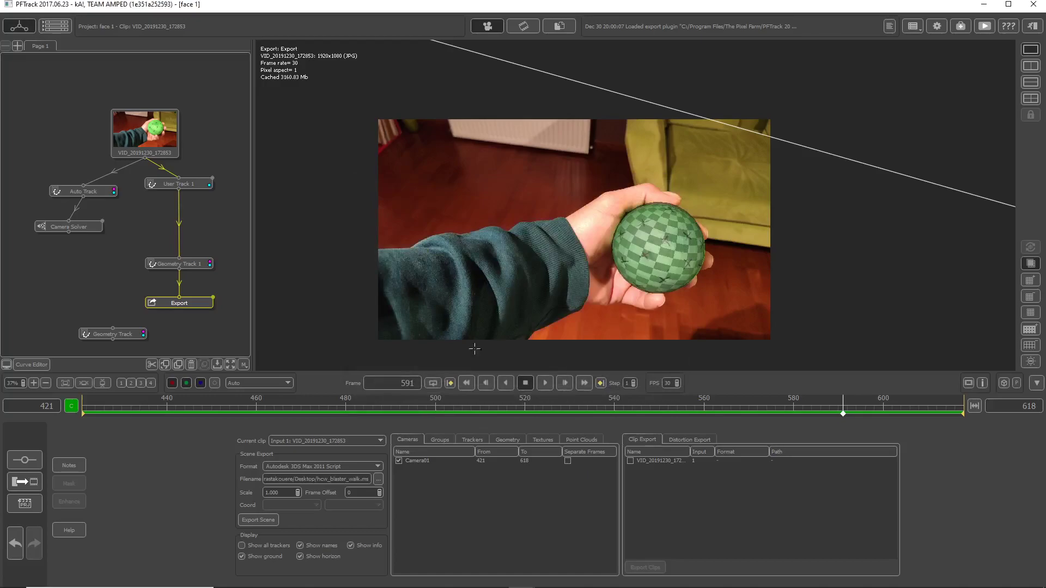
Step: Export the scene as a 3ds Max script and review the included box geometry
left_click(265, 521)
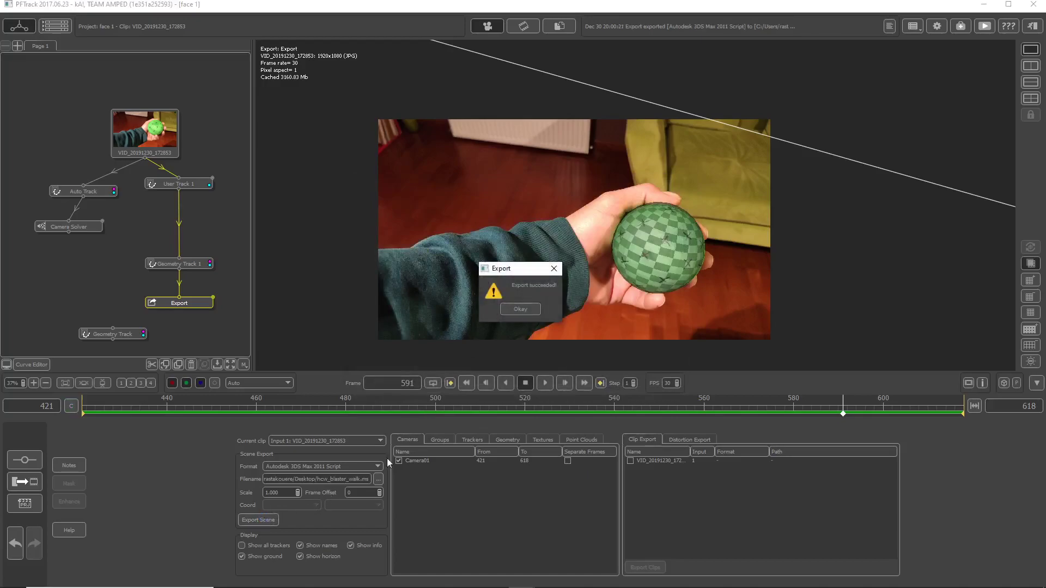
left_click(512, 310)
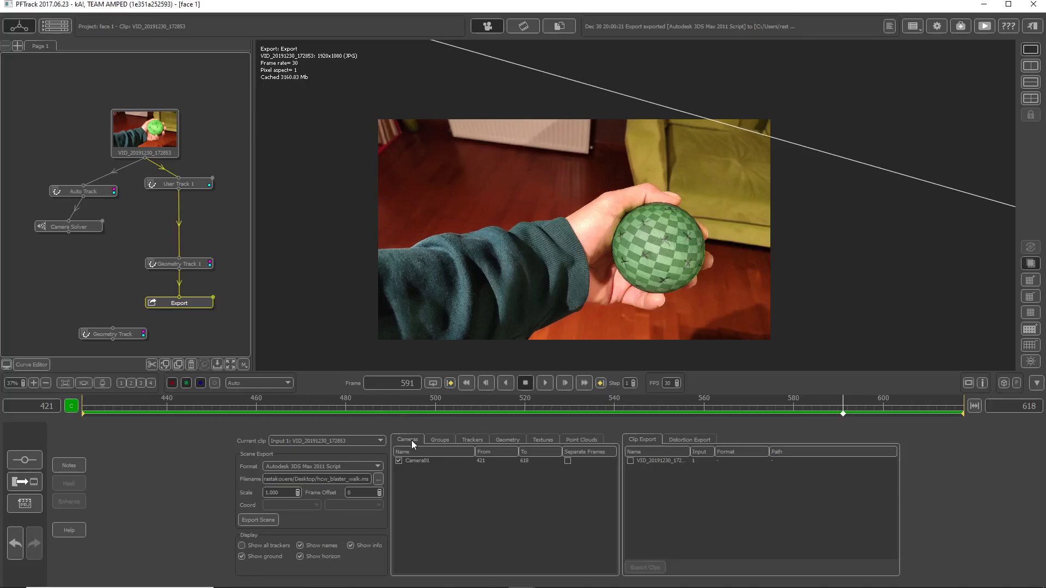
left_click(506, 439)
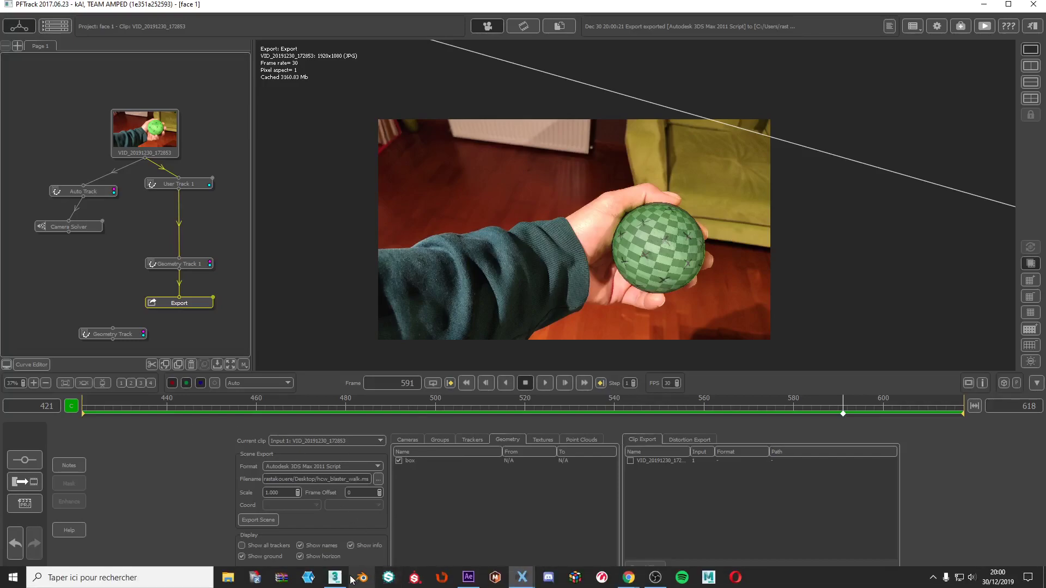
Step: In 3ds Max, run the hcw_blaster_walk script and scrub forward to frame 466
left_click(335, 578)
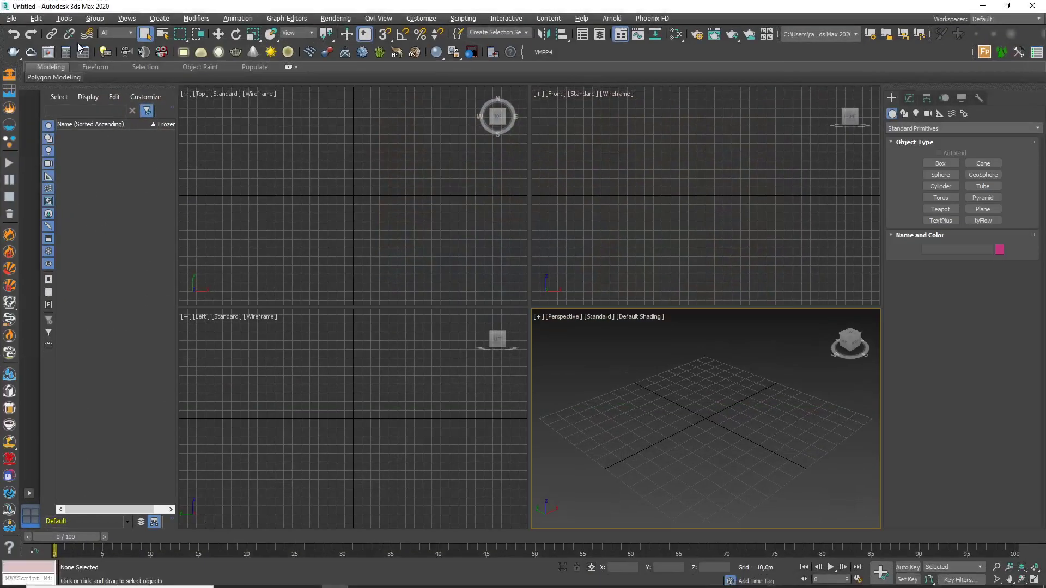
left_click(463, 18)
left_click(489, 157)
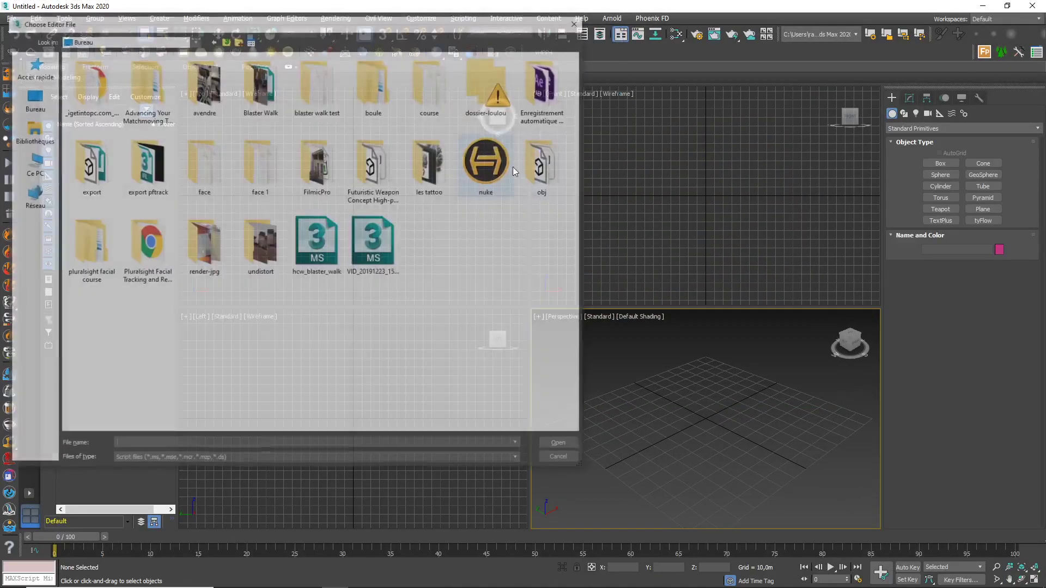
double_click(336, 236)
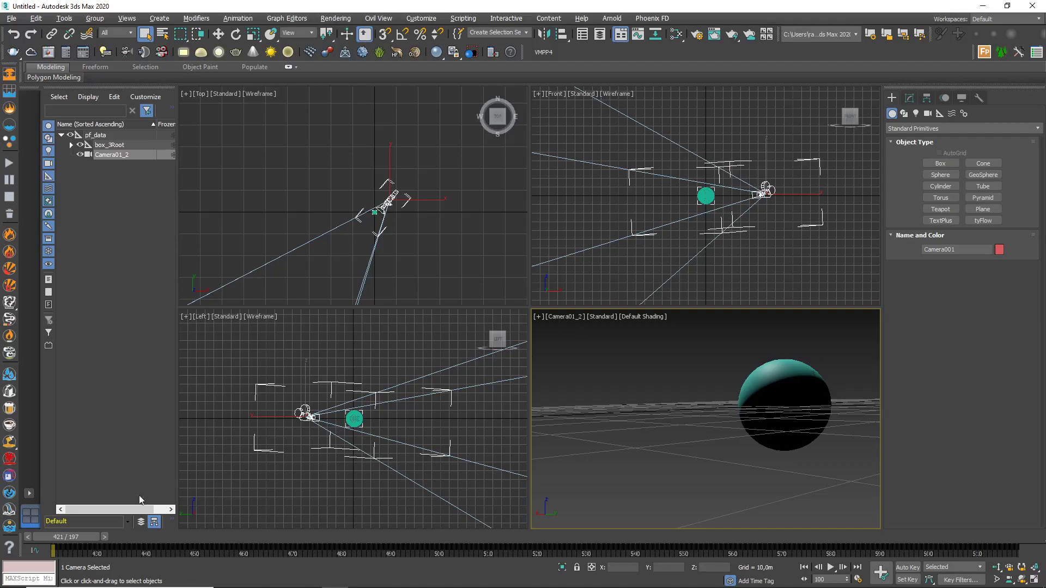
mouse_move(82, 534)
left_mouse_down()
mouse_move(790, 534)
mouse_move(325, 548)
mouse_move(648, 542)
mouse_move(593, 551)
mouse_move(605, 548)
left_mouse_up()
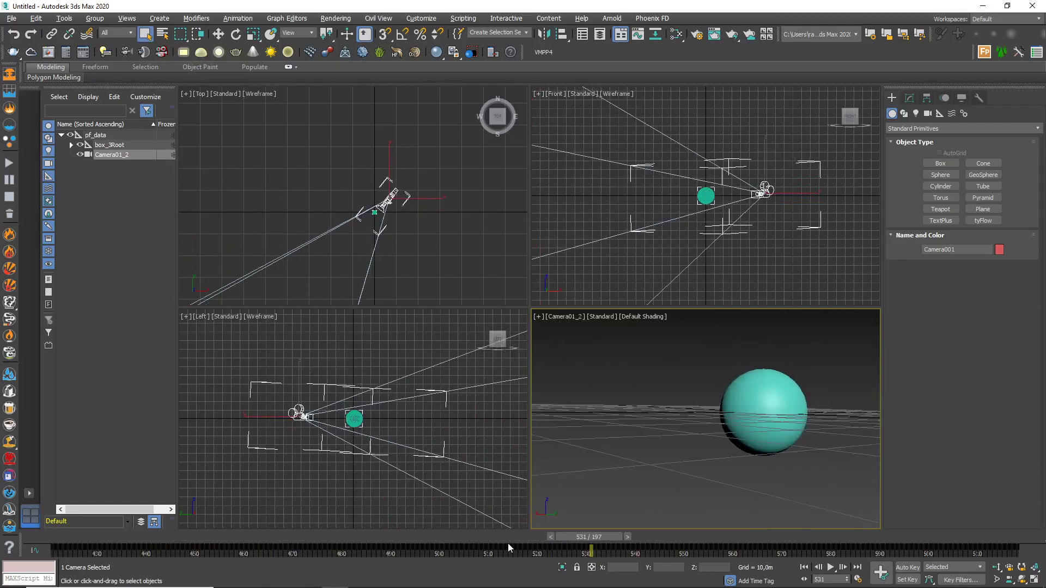
Step: Set the camera viewport background to the VID_20191230_172853 IFL sequence from the boule folder
key("alt+b")
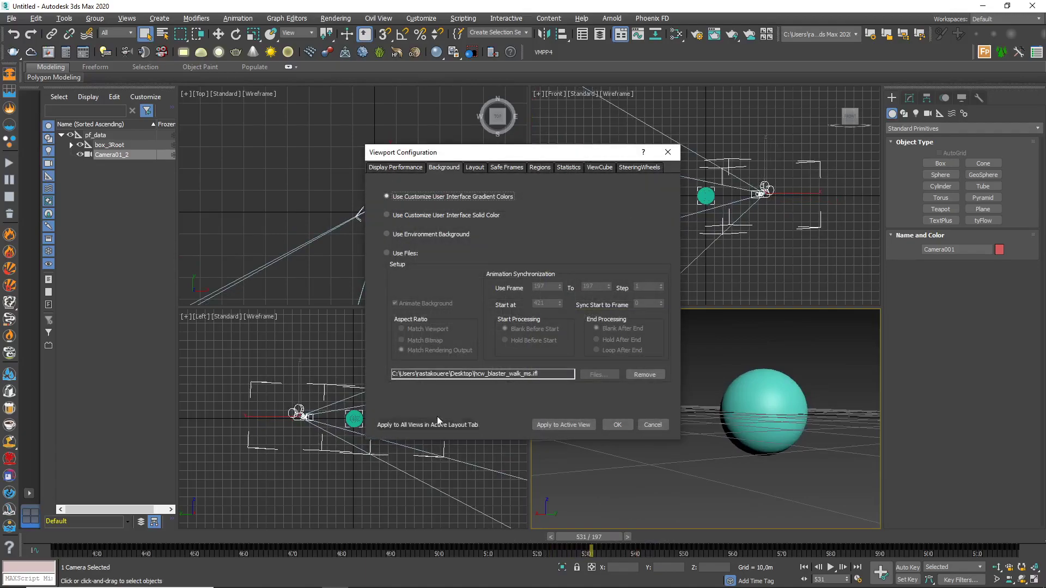
left_click(388, 254)
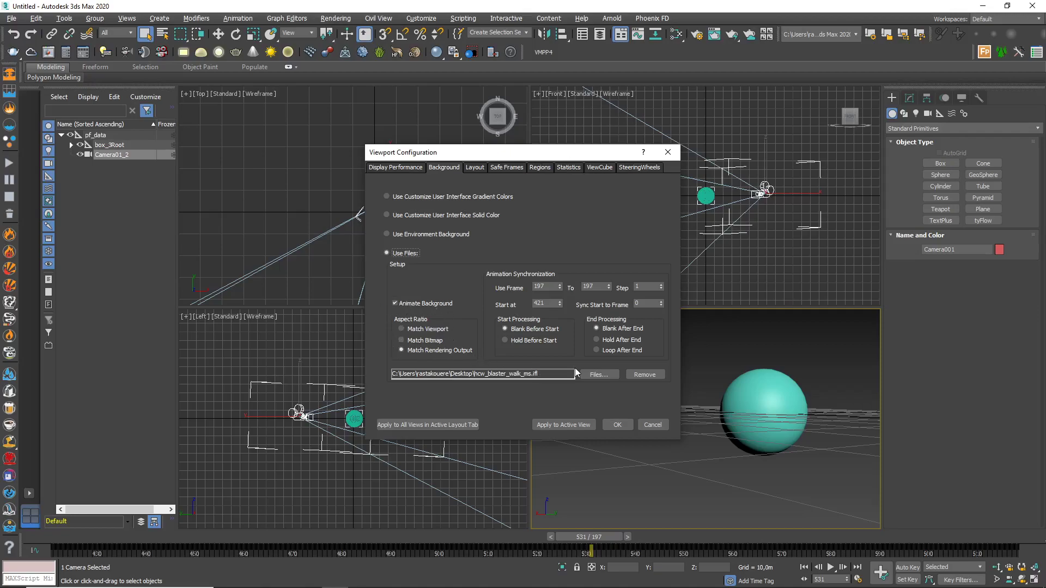
left_click(593, 375)
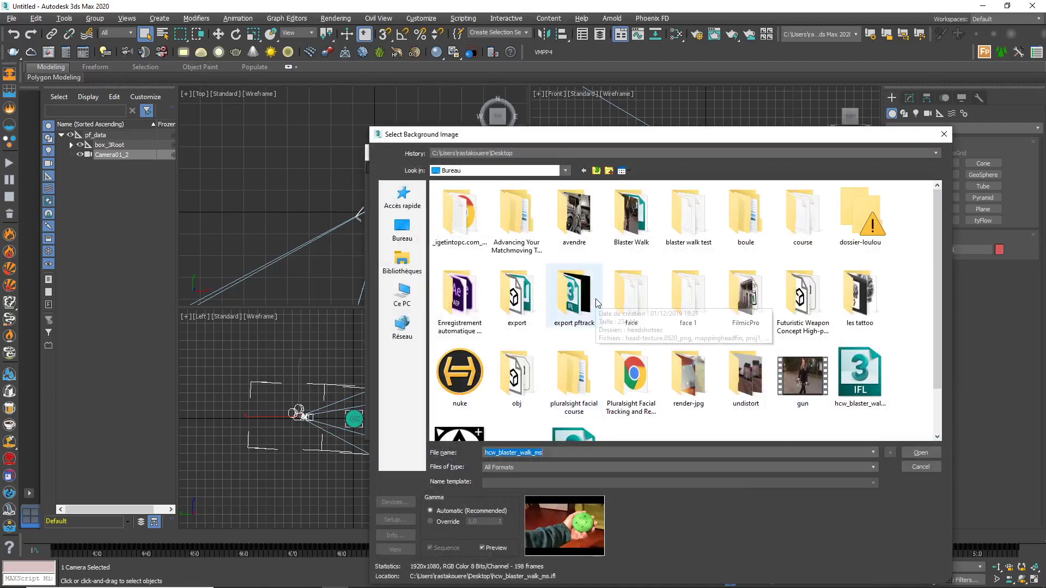
double_click(745, 217)
double_click(492, 201)
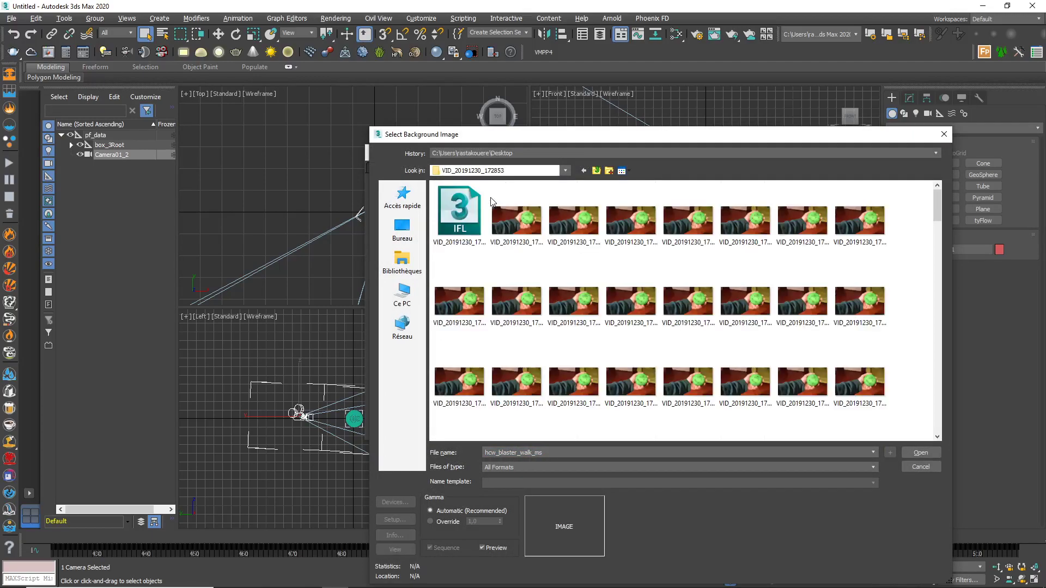
left_click(469, 211)
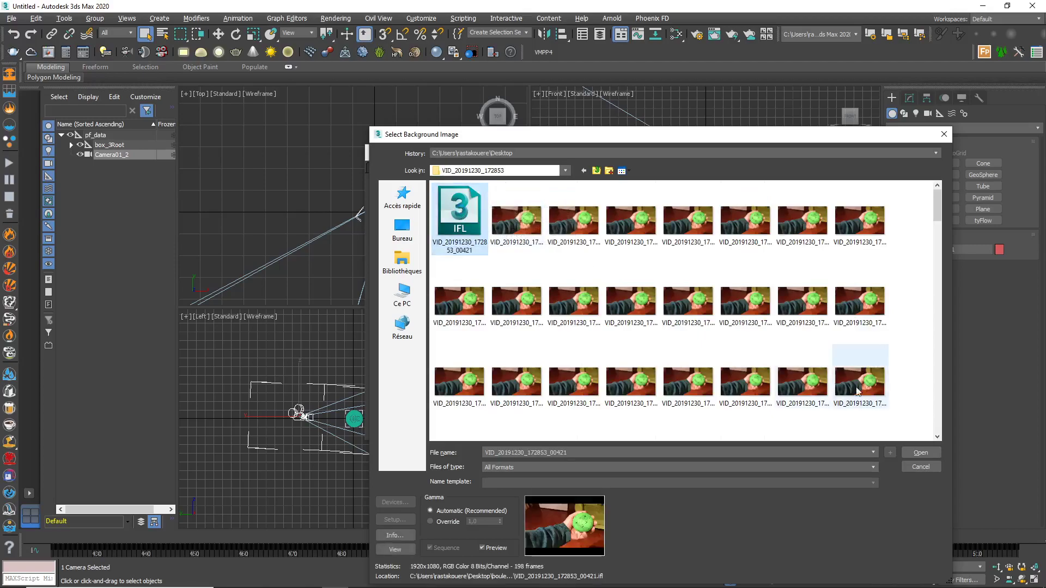
left_click(920, 453)
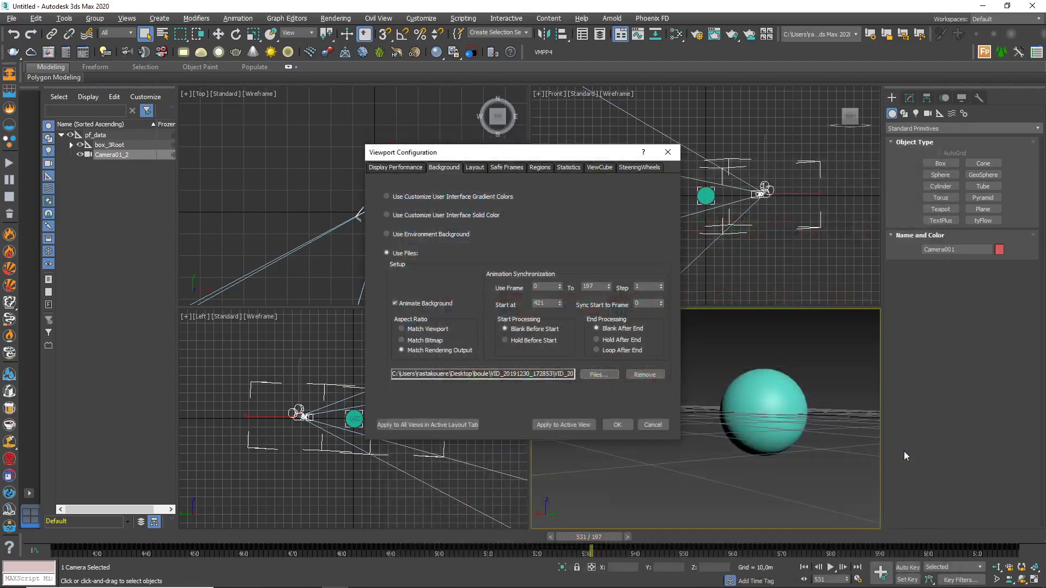
left_click(574, 426)
left_click(619, 426)
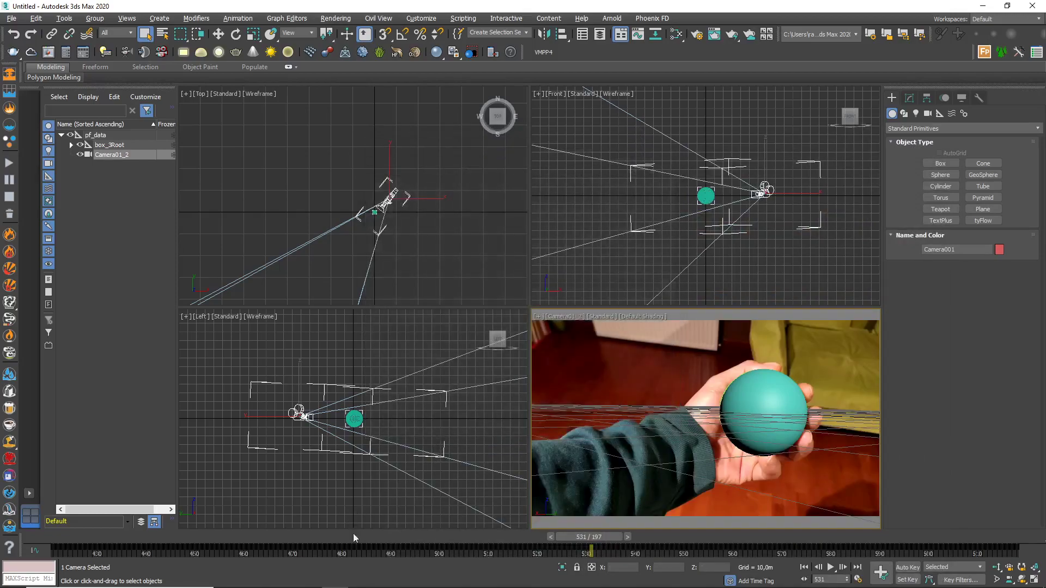
Step: Enable Update Background While Playing in viewport preferences, checking the match around frame 497
mouse_move(577, 538)
left_mouse_down()
mouse_move(409, 535)
mouse_move(634, 524)
left_mouse_up()
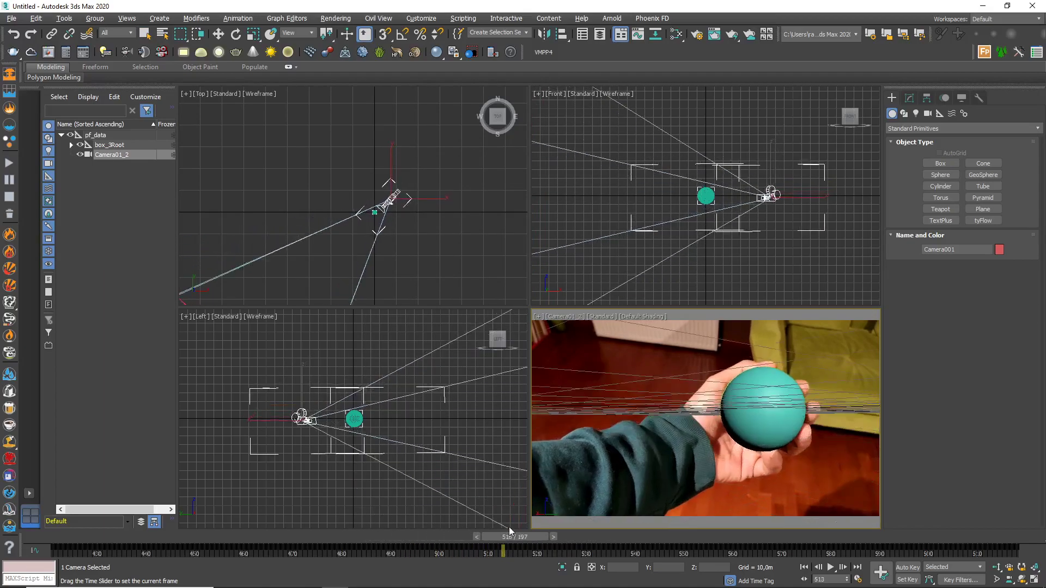
left_click(421, 19)
left_click(471, 190)
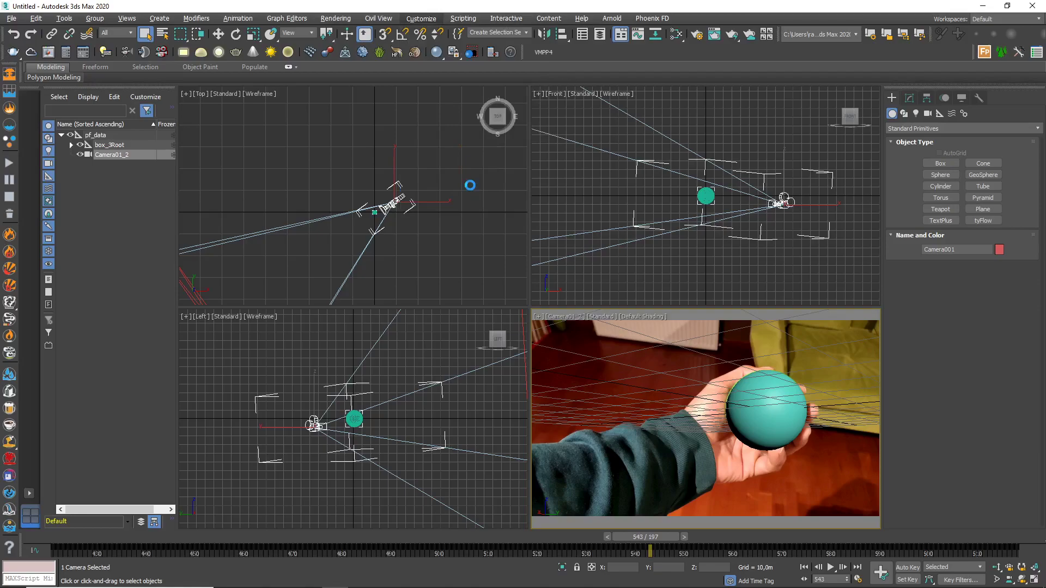
left_click(472, 154)
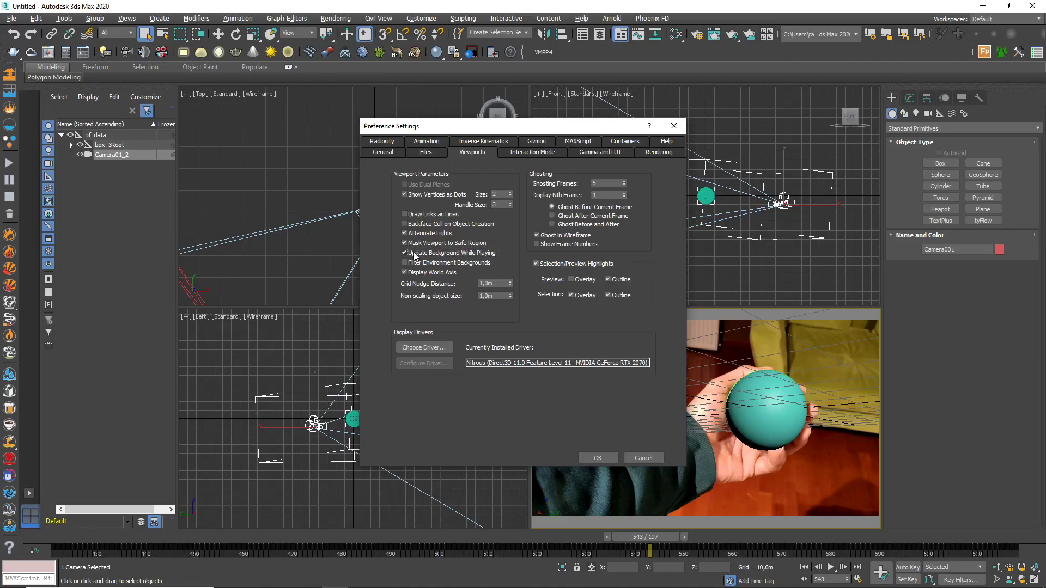
left_click(611, 456)
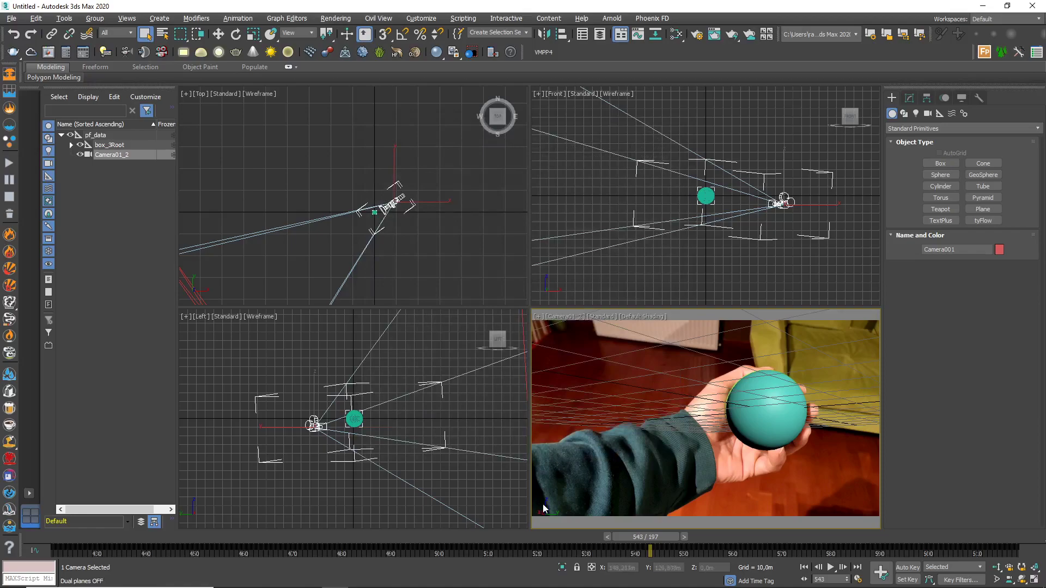
mouse_move(639, 536)
left_mouse_down()
mouse_move(969, 544)
mouse_move(648, 547)
left_mouse_up()
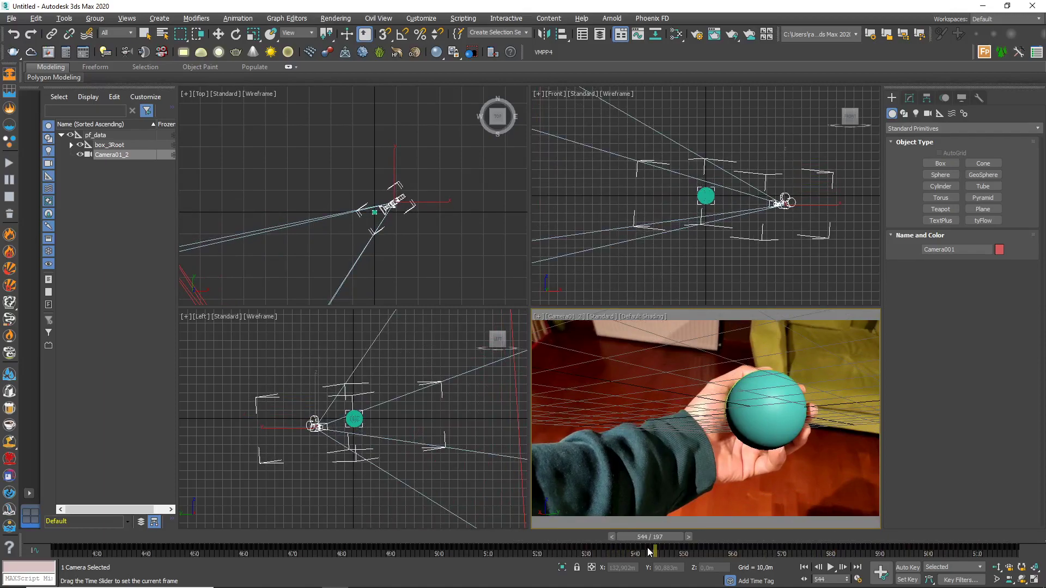
Step: Maximize the camera view in 2D Pan Zoom mode, zoom onto the ball, and select box_3 for moving
key("q")
left_click(541, 321)
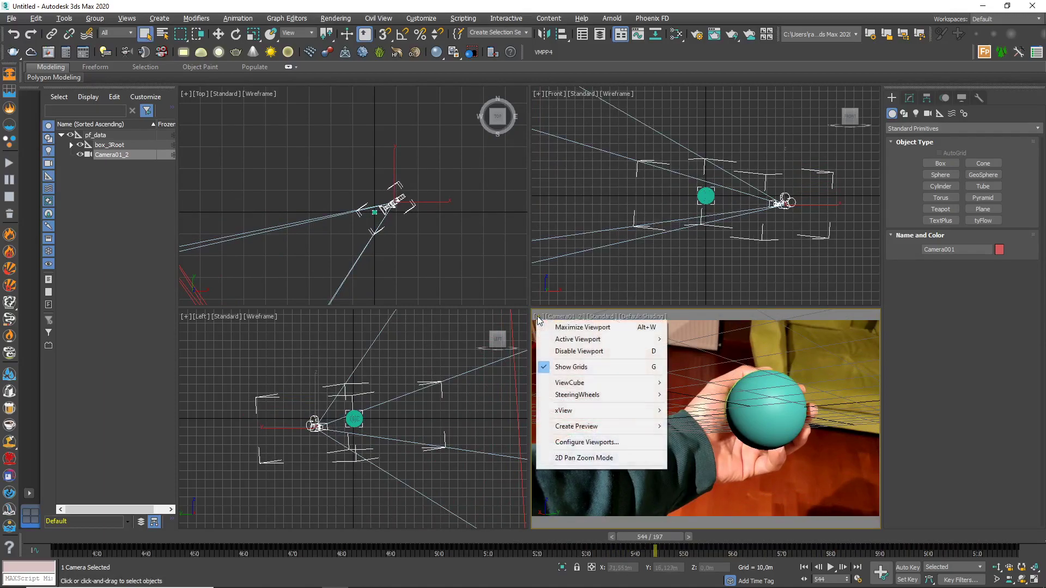
left_click(578, 458)
key("alt+w")
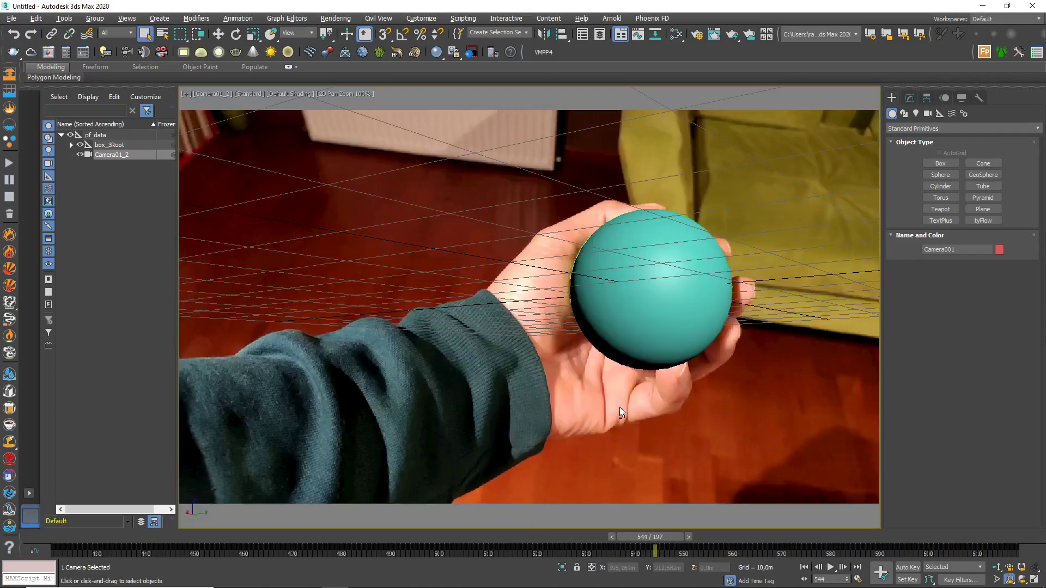
scroll(630, 312, "up", 3)
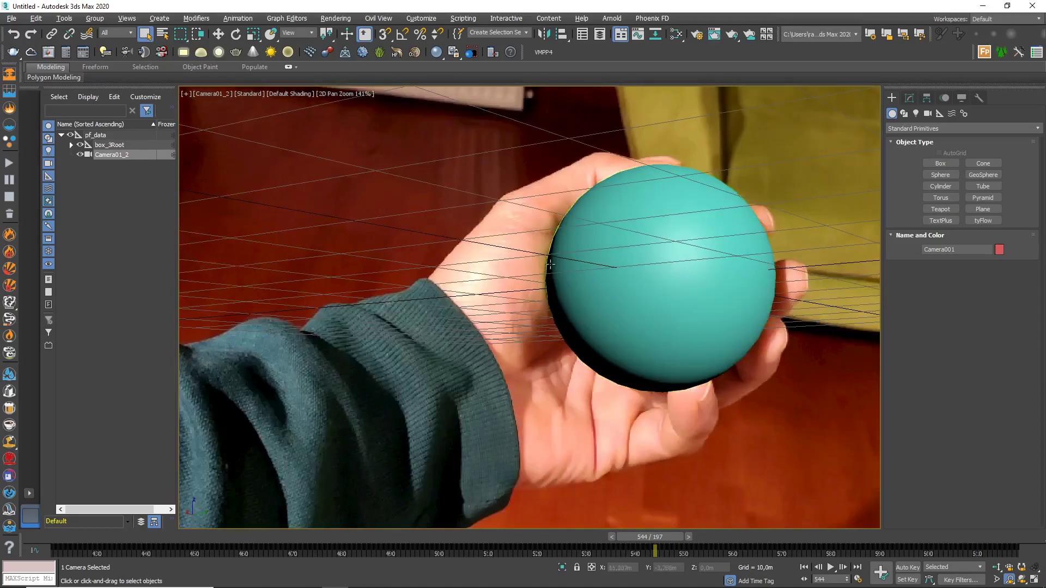
left_click(627, 291)
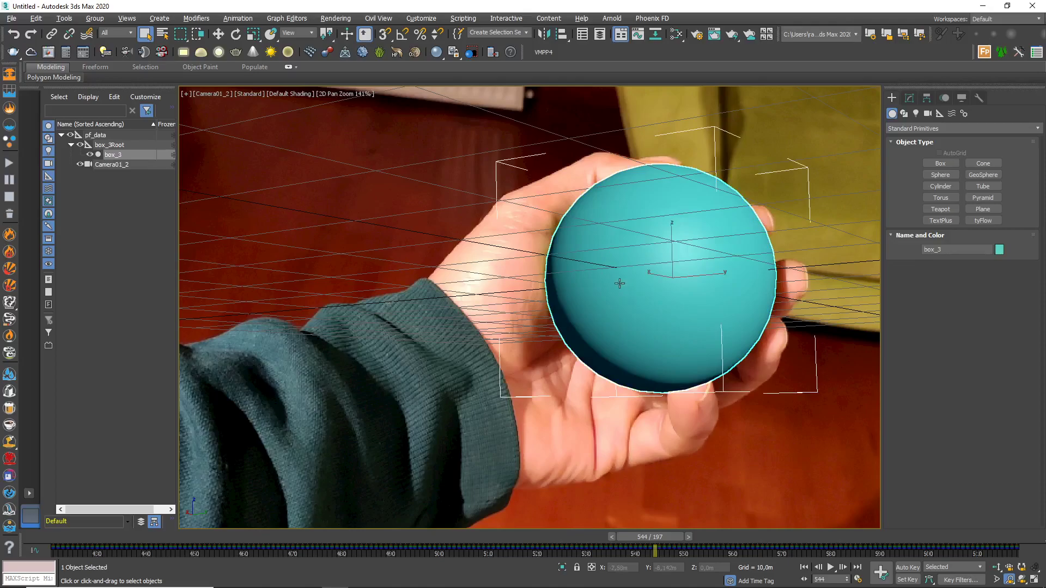
left_click(222, 37)
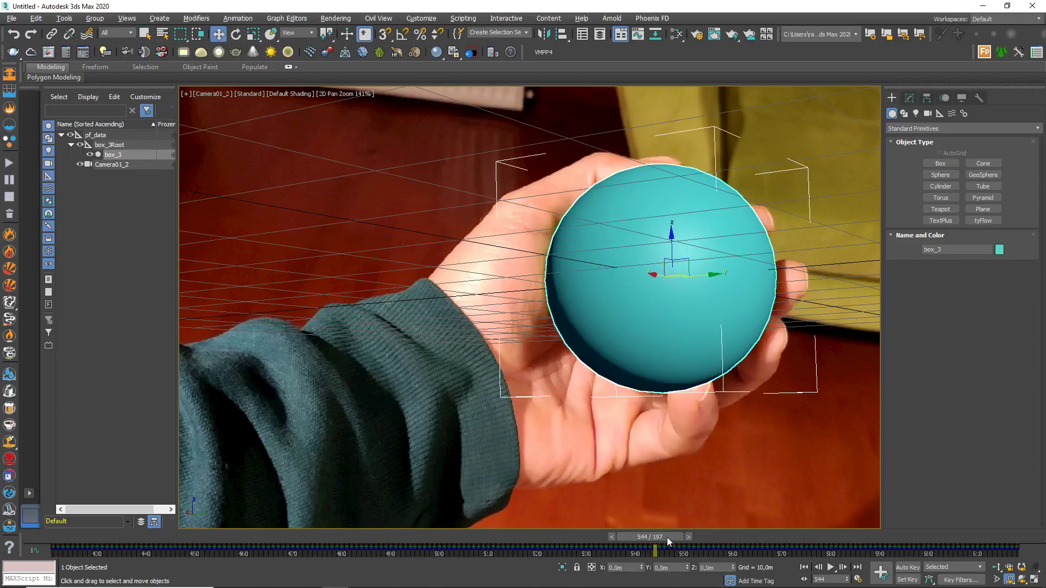
Step: At frame 618, nudge the sphere box_3 slightly along Y onto the ball
left_click_drag(667, 537, 1003, 537)
left_click(447, 440)
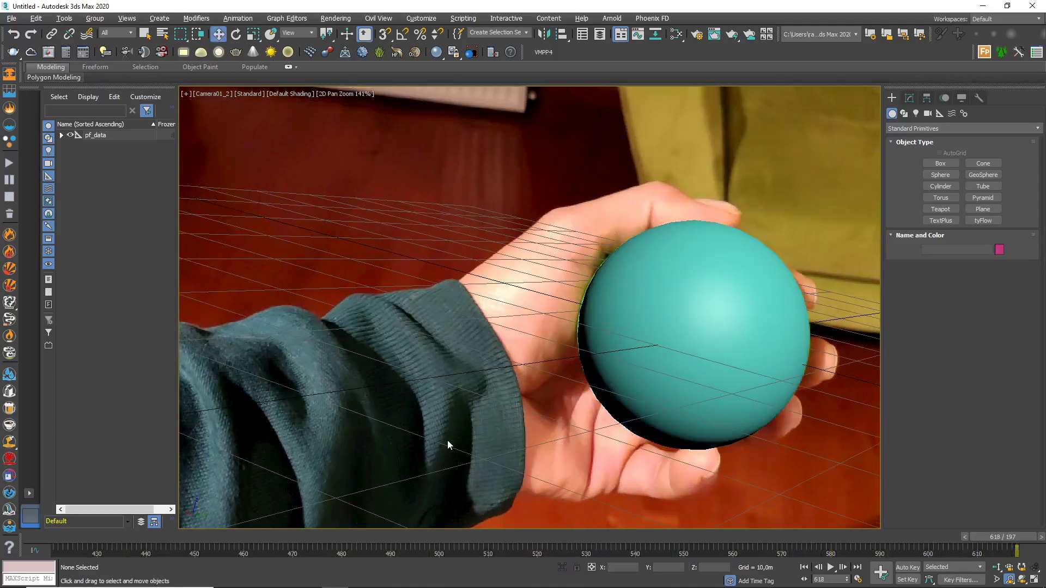
left_click(742, 370)
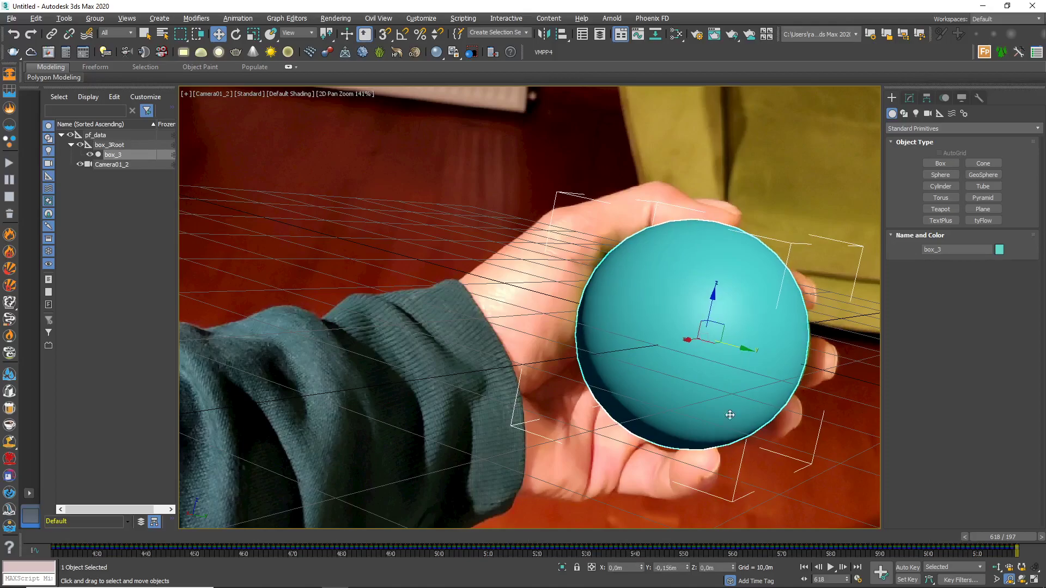
left_click(651, 494)
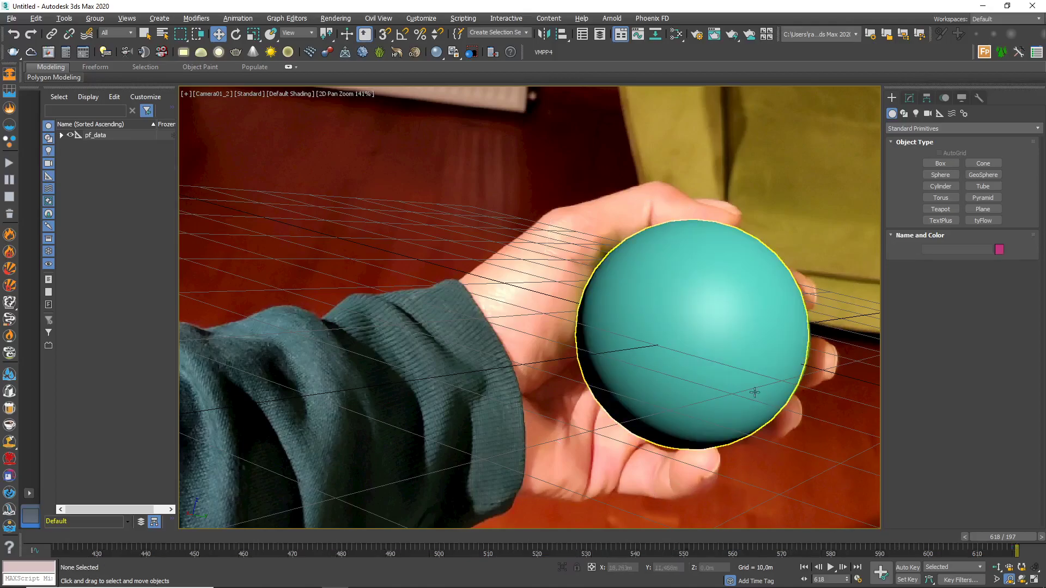
left_click(746, 353)
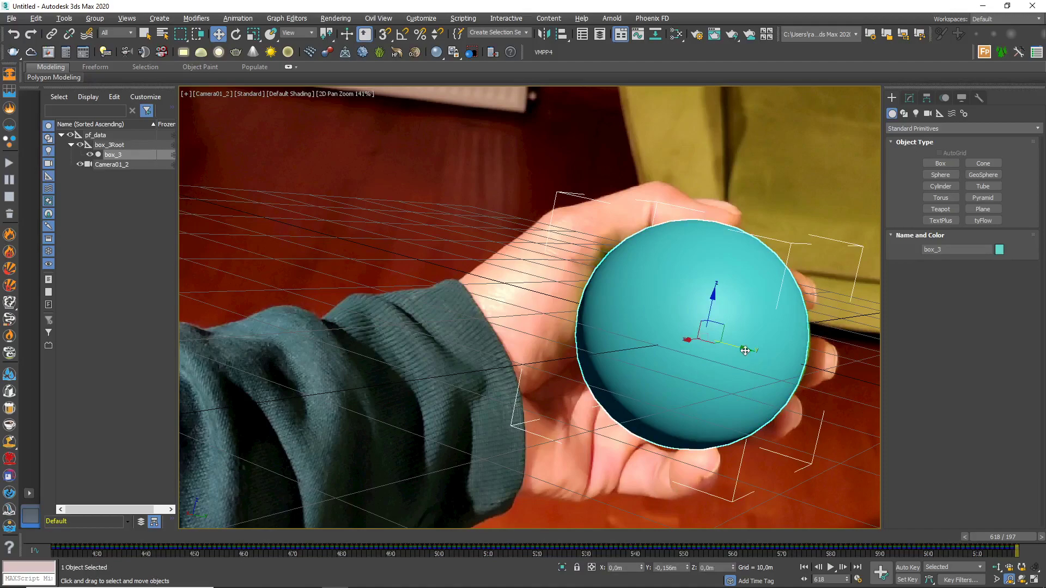
left_click_drag(745, 351, 748, 352)
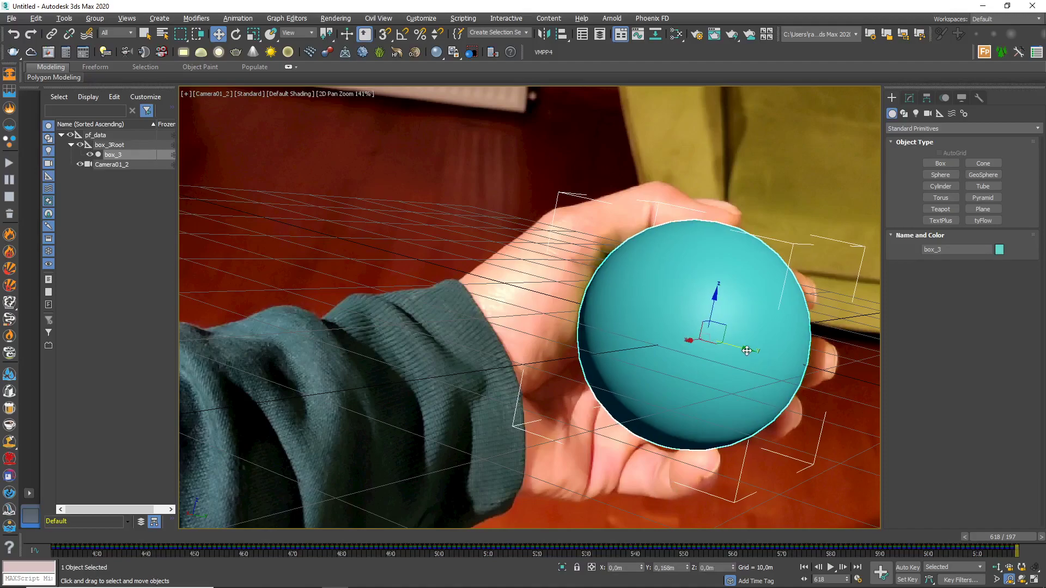
left_click(785, 493)
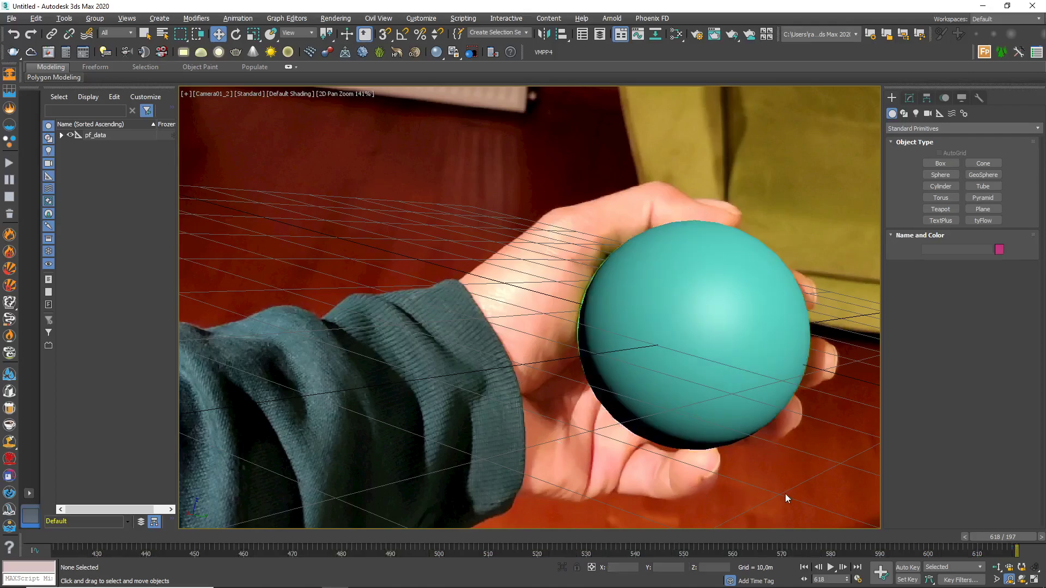
Step: Uniformly scale box_3 up about 3% to match the ball's size
left_click(254, 34)
left_click(632, 290)
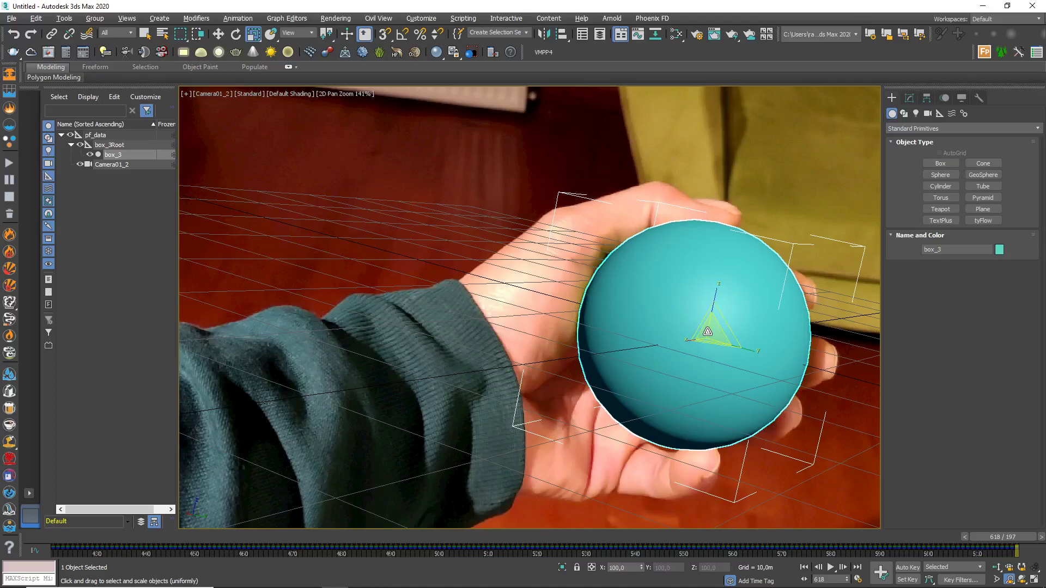
left_click_drag(708, 331, 707, 331)
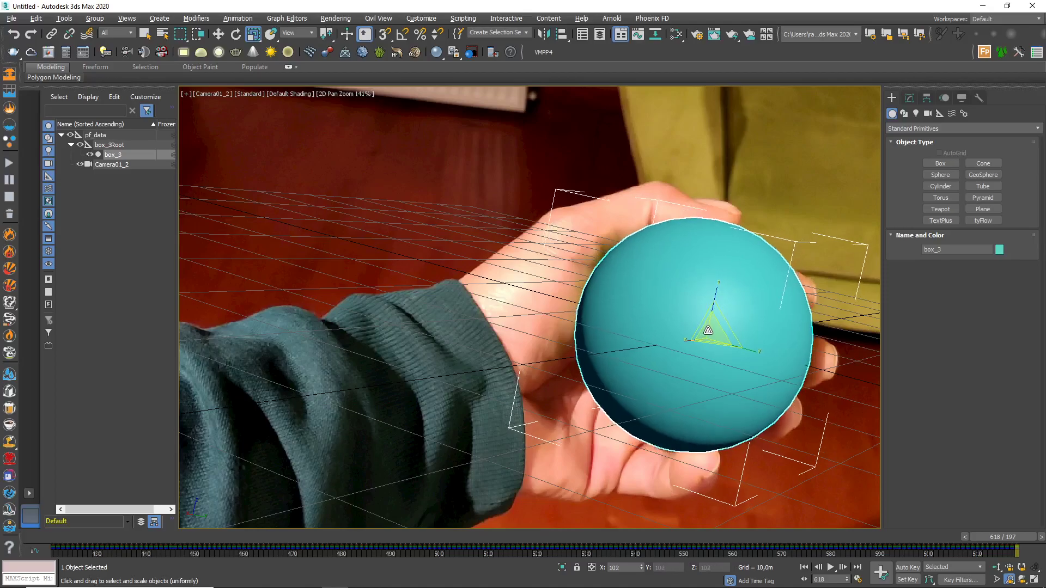
left_click(461, 322)
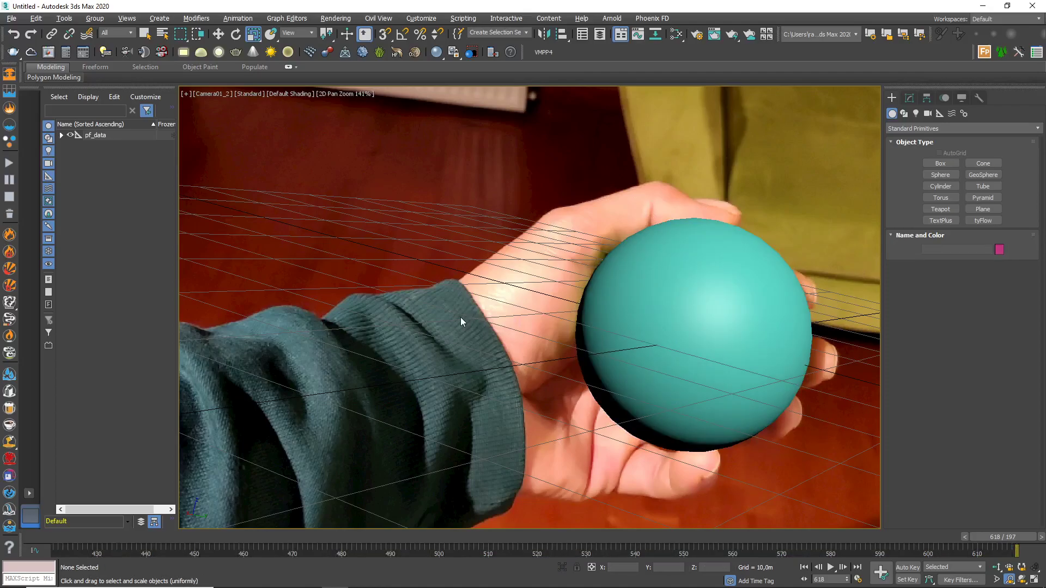
Step: Scrub back, reset the camera view zoom, and turn on Edged Faces with F4
mouse_move(331, 535)
left_mouse_down()
mouse_move(89, 539)
mouse_move(298, 540)
mouse_move(149, 557)
mouse_move(567, 554)
left_mouse_up()
key("r")
scroll(615, 382, "down", 4)
scroll(620, 351, "up", 2)
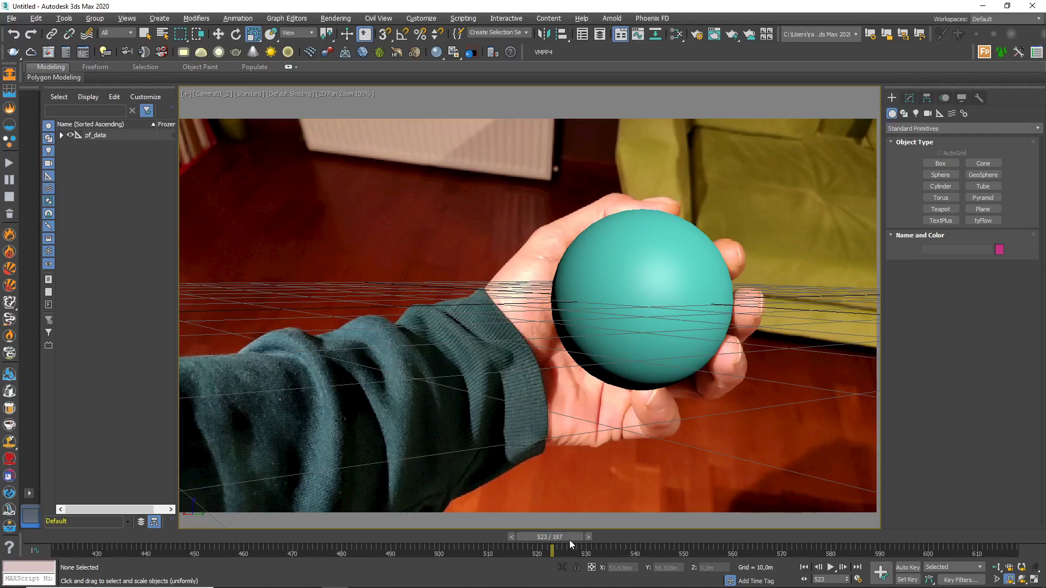
key("F4")
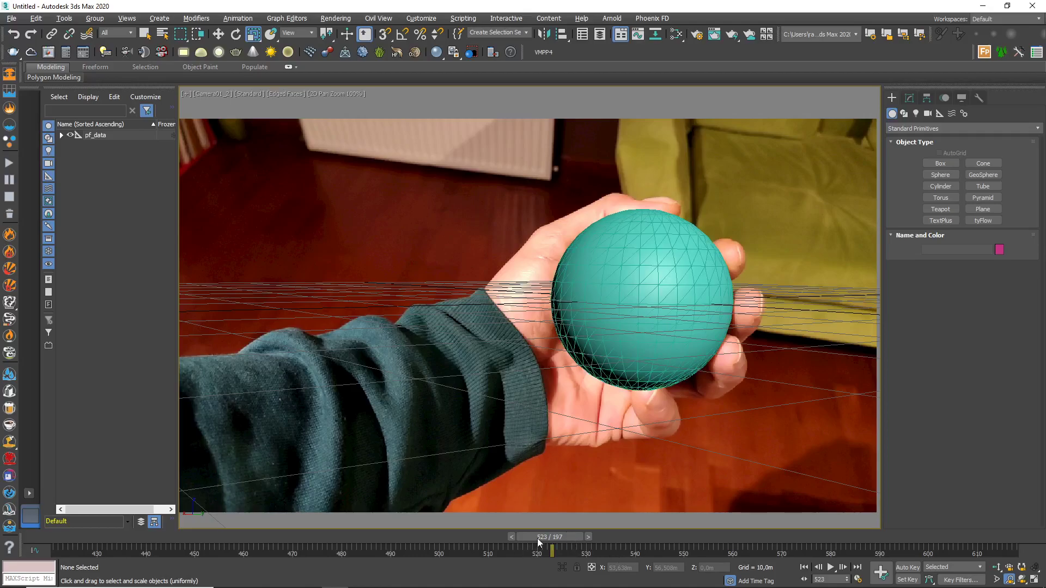
Step: Play the footage, then stop and scrub to frame 593 to confirm the sphere tracks the ball
left_click(828, 570)
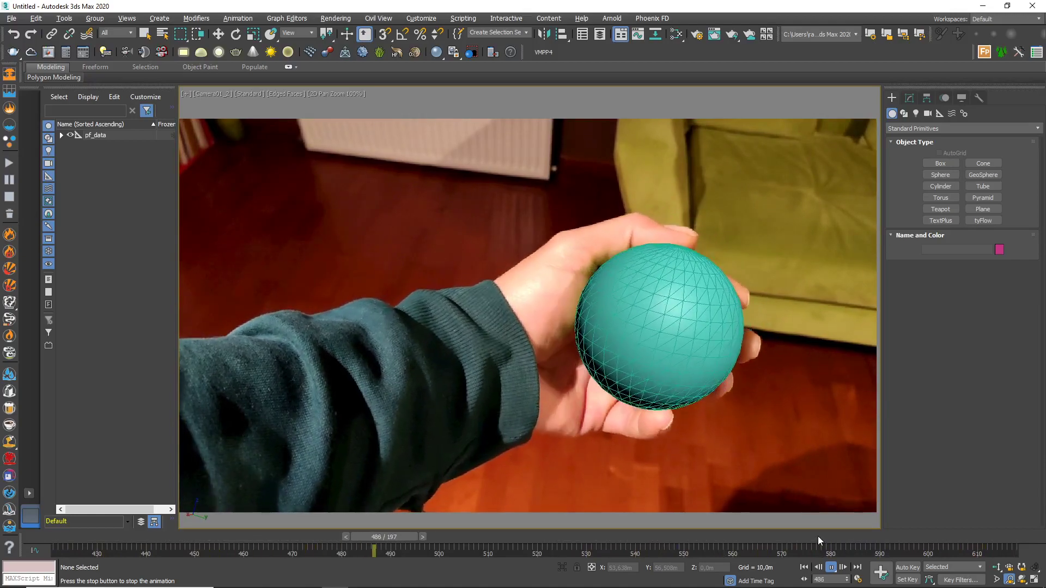
left_click(831, 567)
key("r")
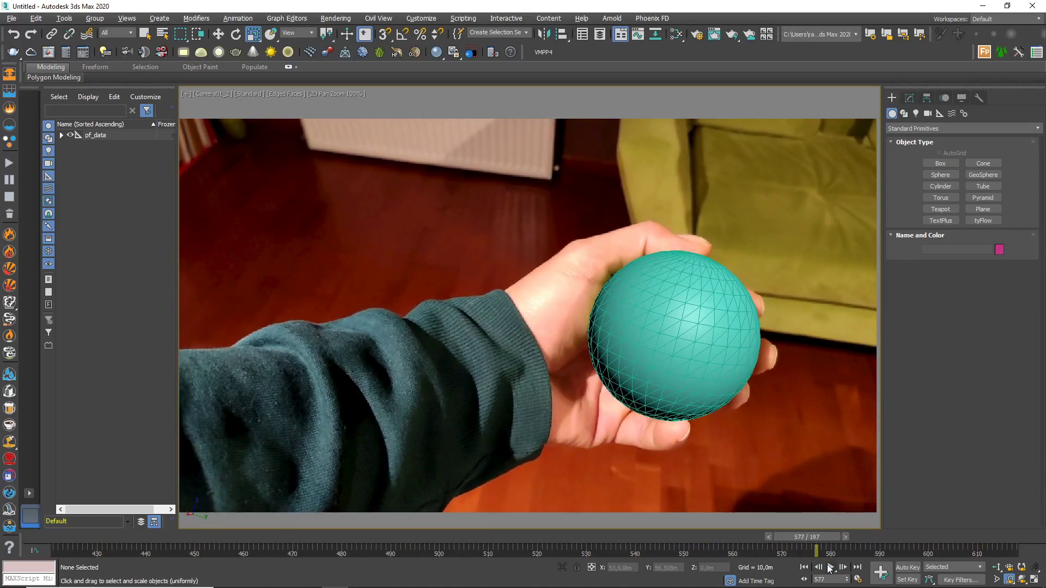
mouse_move(783, 538)
left_mouse_down()
mouse_move(516, 535)
mouse_move(861, 528)
left_mouse_up()
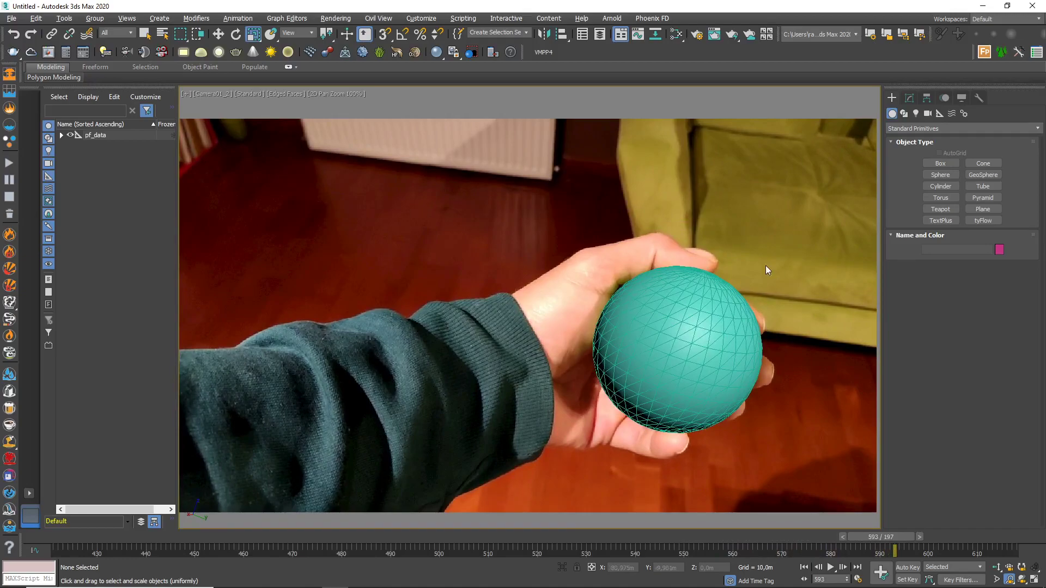
Step: Create a new Standard material in the Slate Material Editor with a Checker map on diffuse
left_click(675, 34)
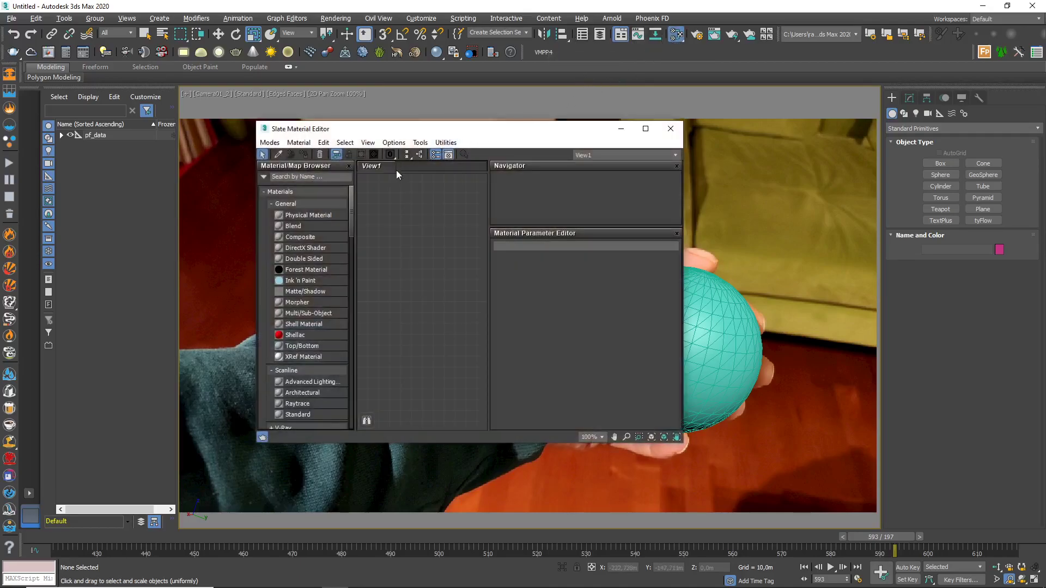
double_click(298, 414)
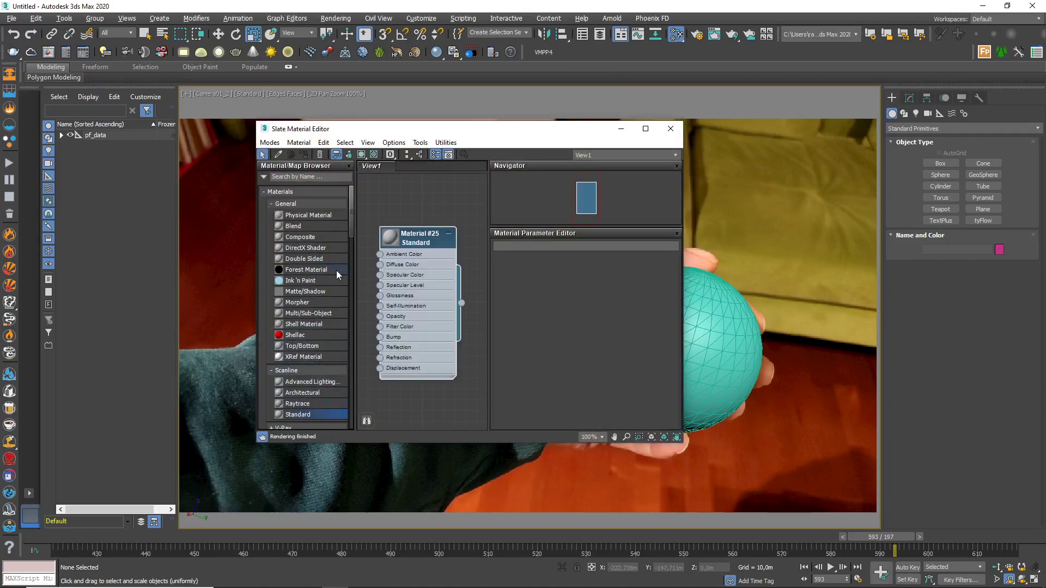
double_click(410, 269)
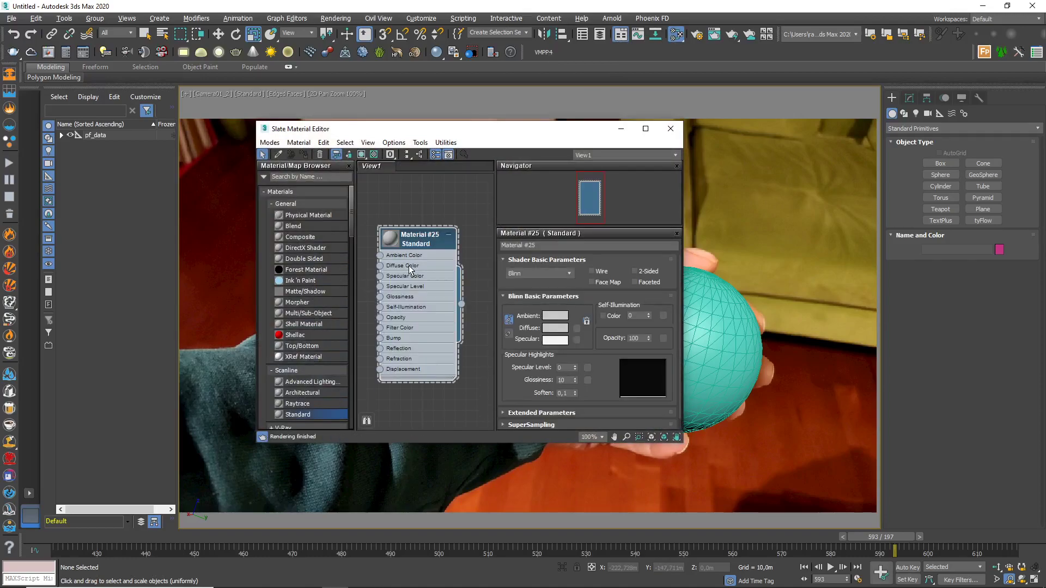
left_click(576, 328)
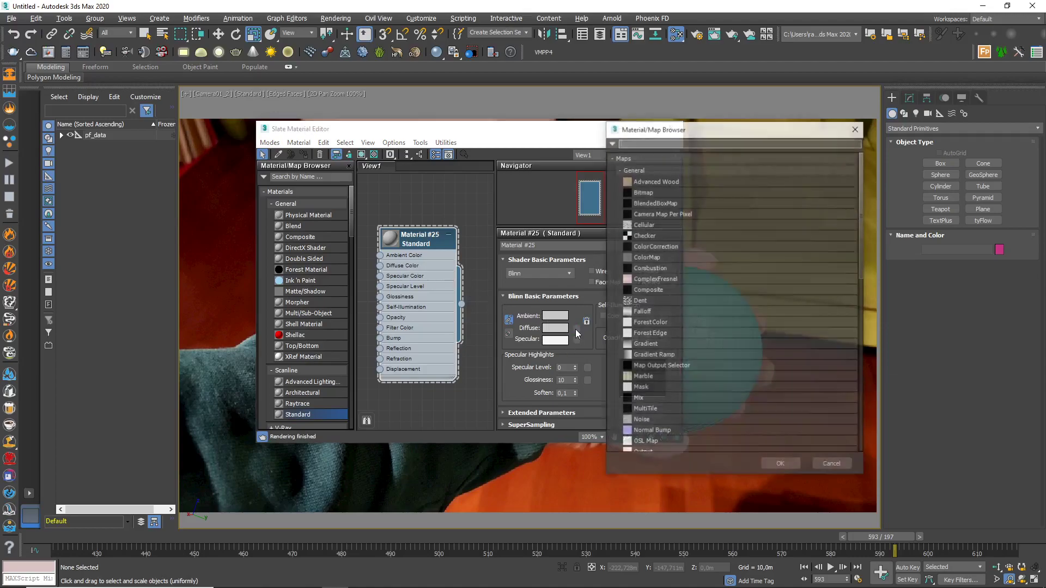
left_click(681, 240)
double_click(681, 240)
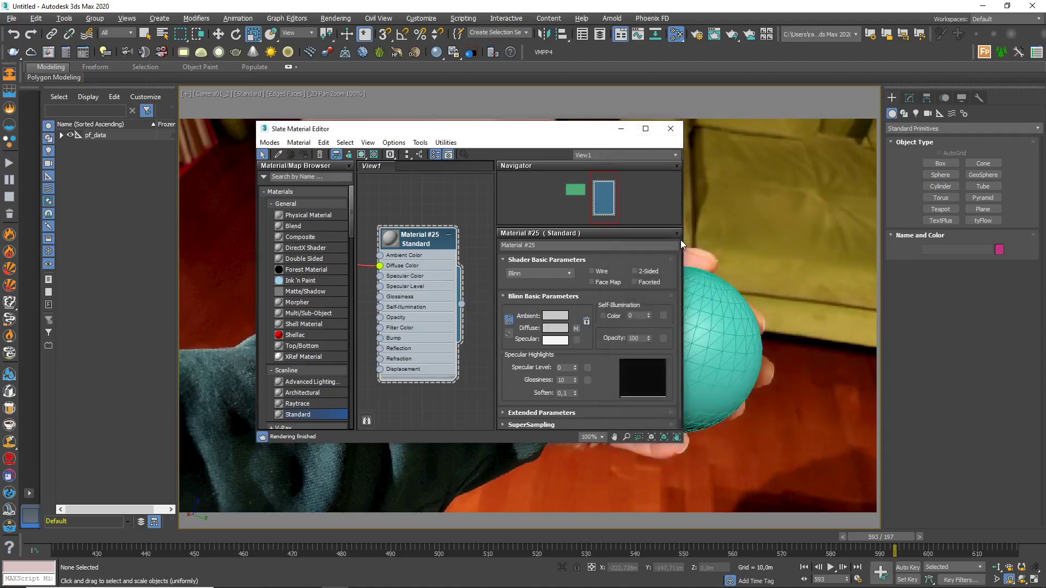
Step: Zoom out the node view and drag Material #25 onto the sphere in the viewport
left_click_drag(484, 140, 390, 155)
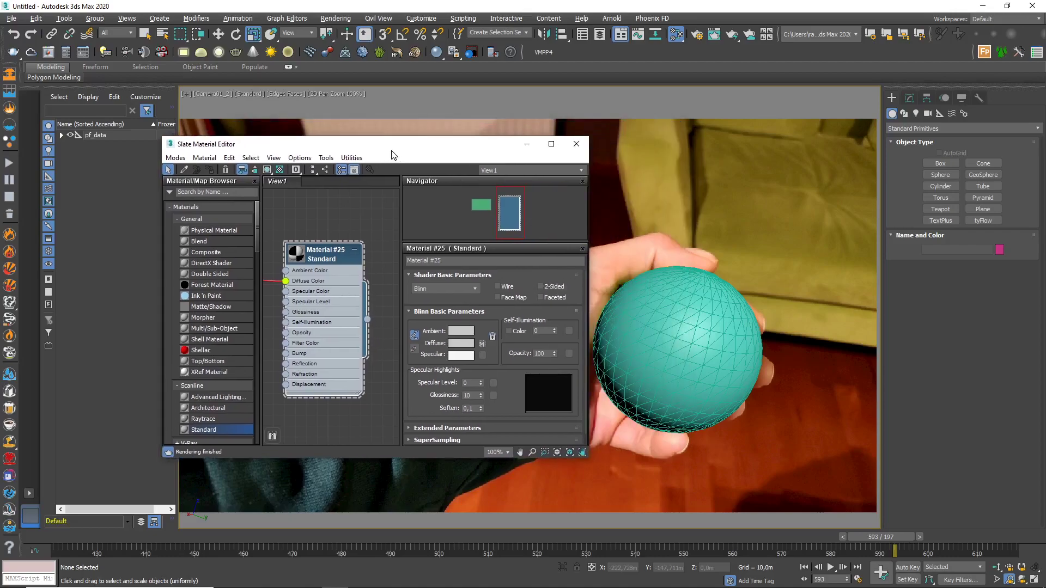
scroll(349, 267, "down", 2)
scroll(336, 279, "down", 1)
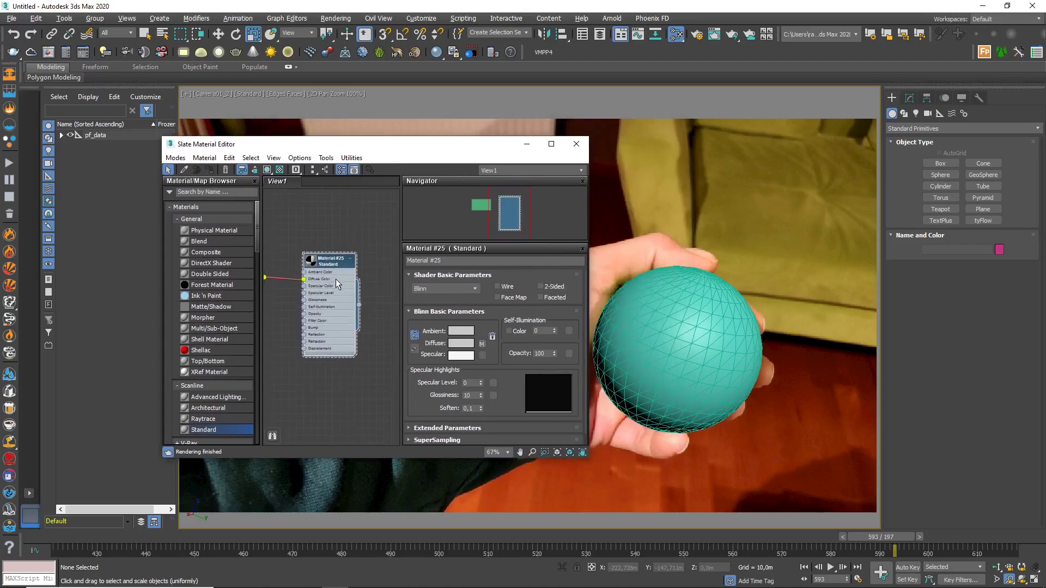
scroll(335, 279, "down", 1)
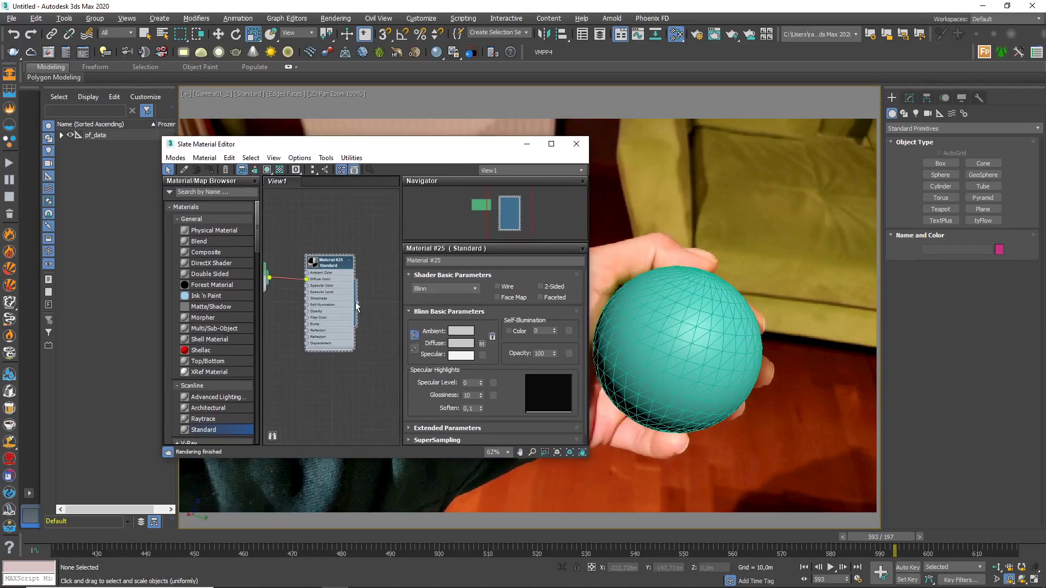
left_click_drag(357, 306, 599, 327)
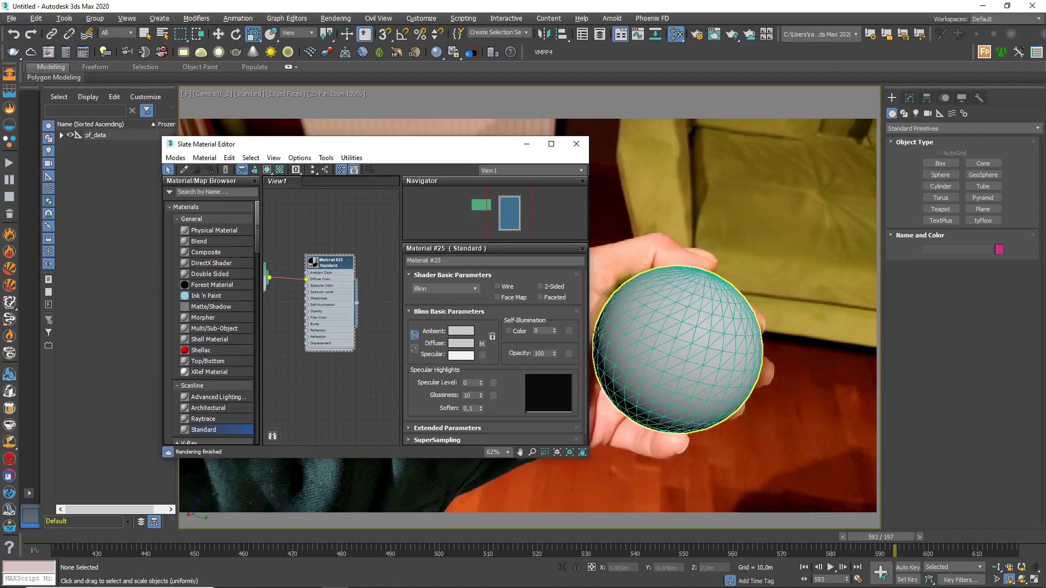
Step: Set the camera view to display Shaded Materials with Maps
left_click(281, 94)
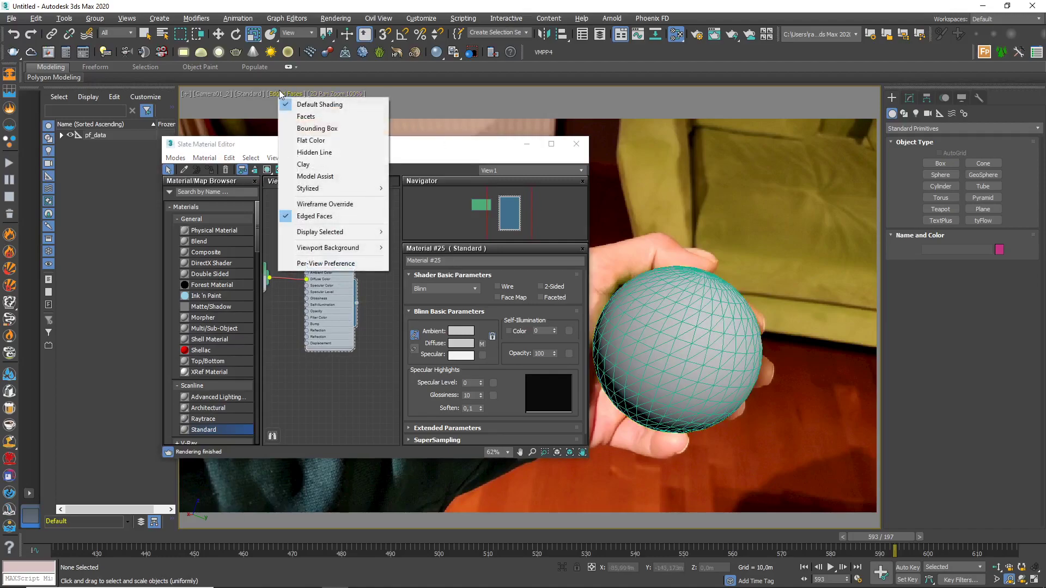
left_click(254, 93)
mouse_move(283, 184)
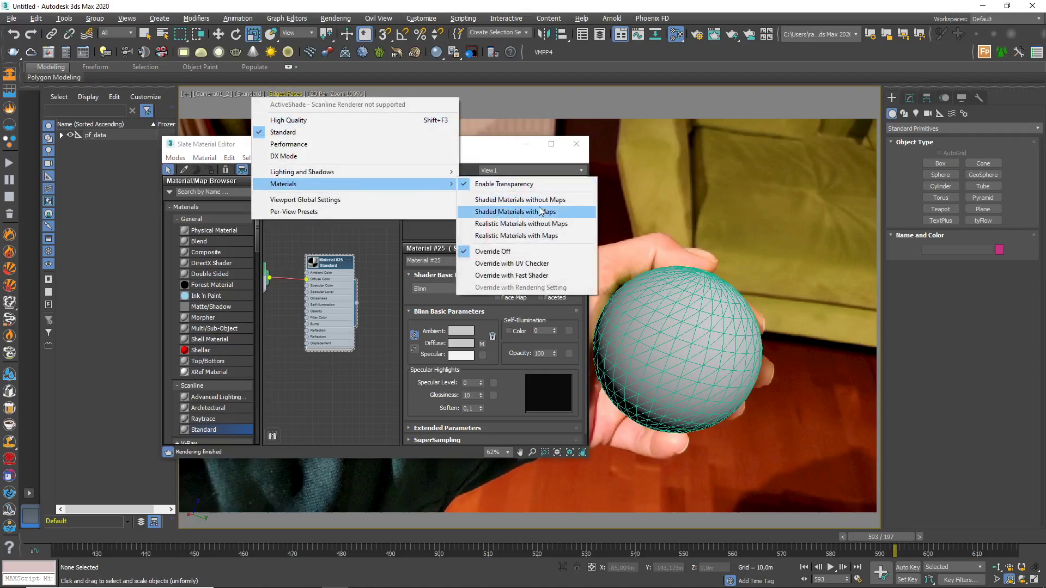
left_click(544, 211)
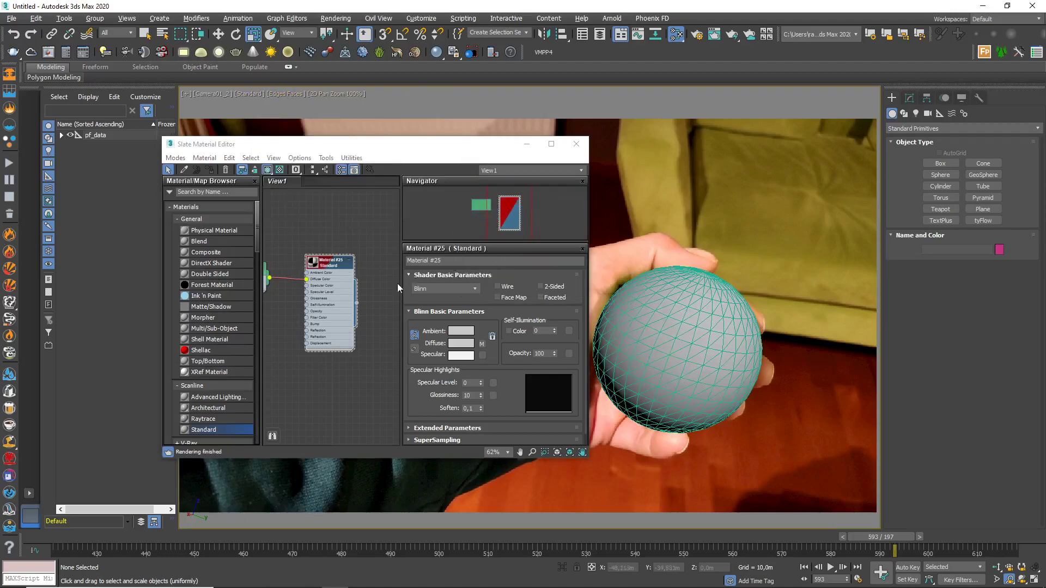
Step: With box_3 selected, turn off 2D Pan Zoom Mode to show the full frame
left_click(650, 304)
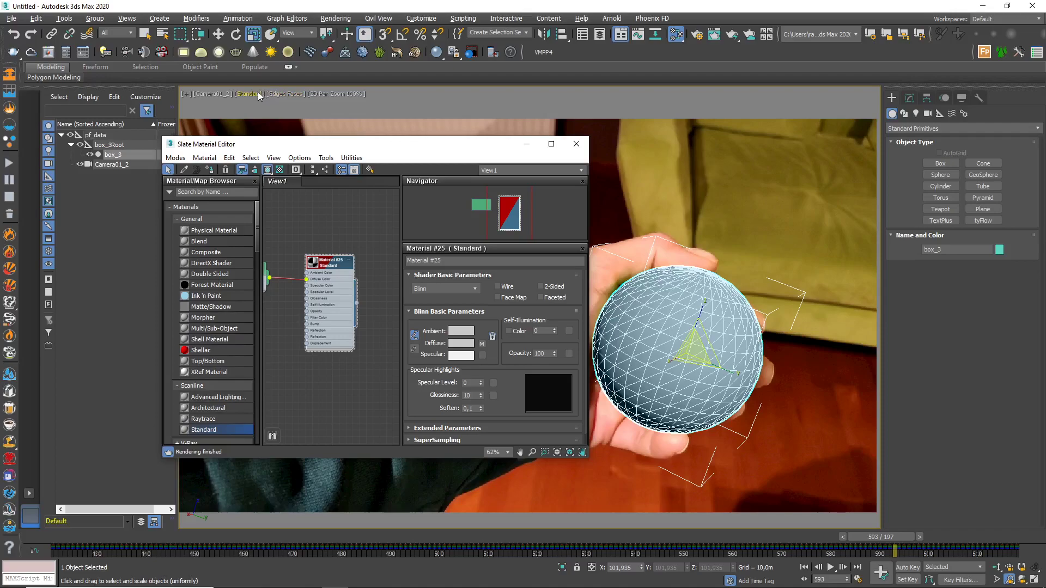
left_click(188, 93)
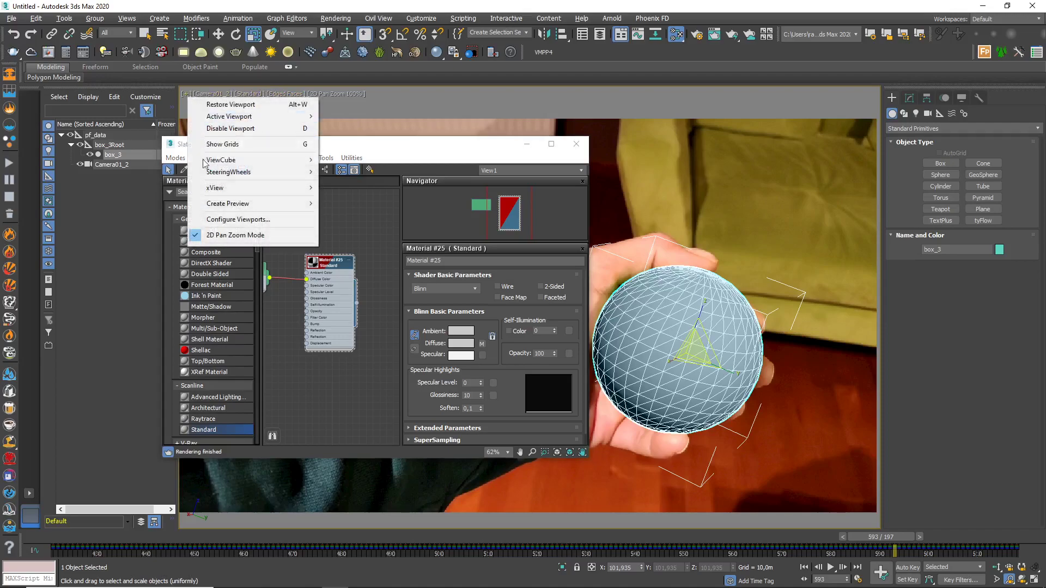
left_click(232, 235)
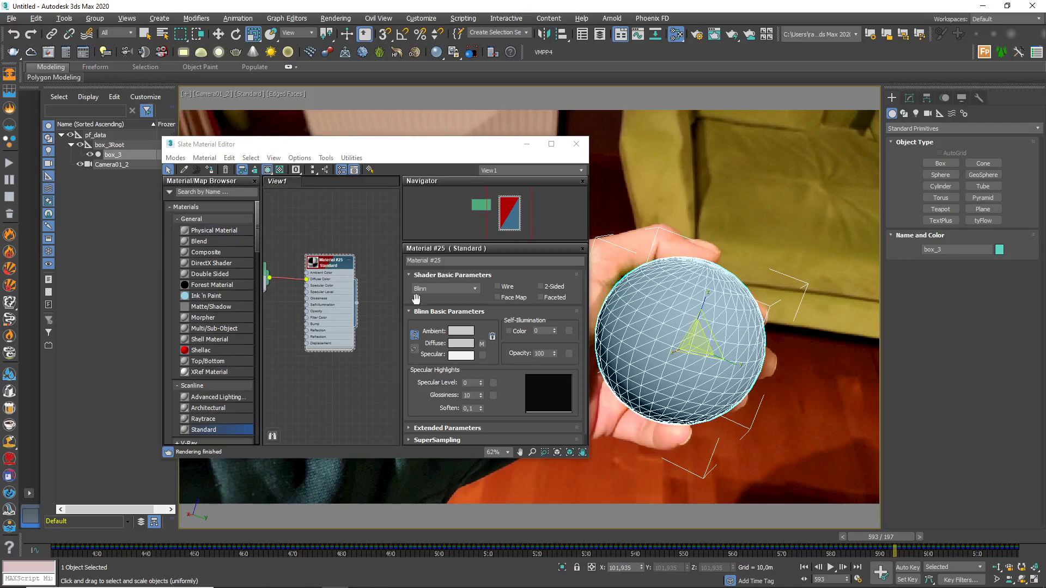
Step: Render a test frame, continuing past the Missing Map Coordinates warning
left_click(729, 35)
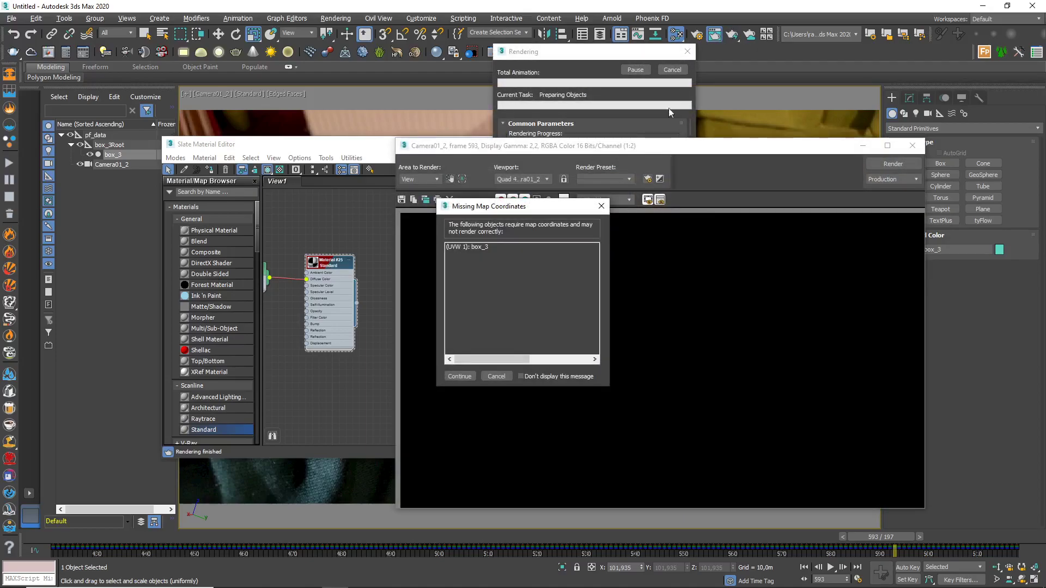
left_click(463, 374)
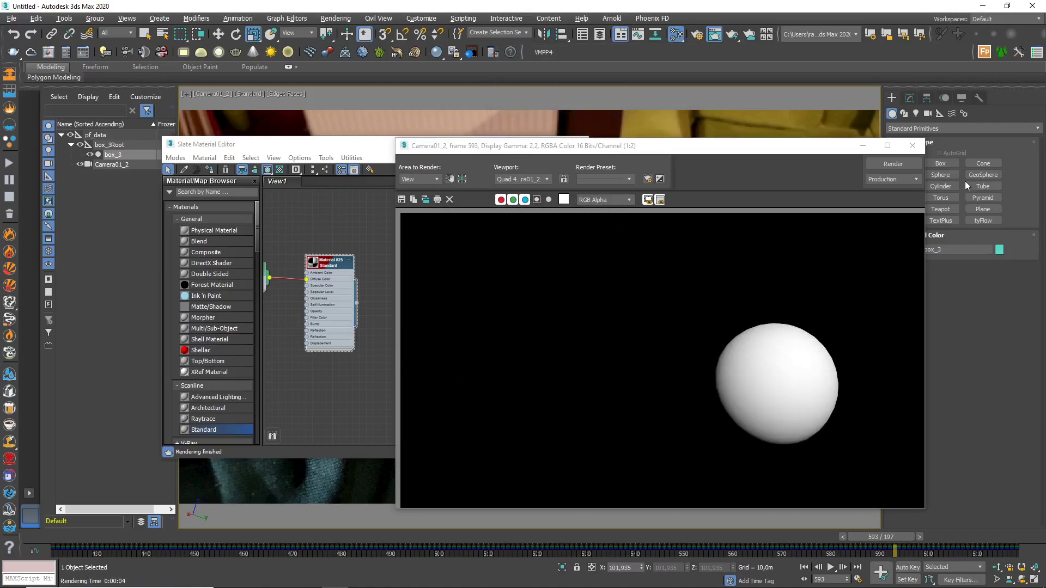
left_click(919, 149)
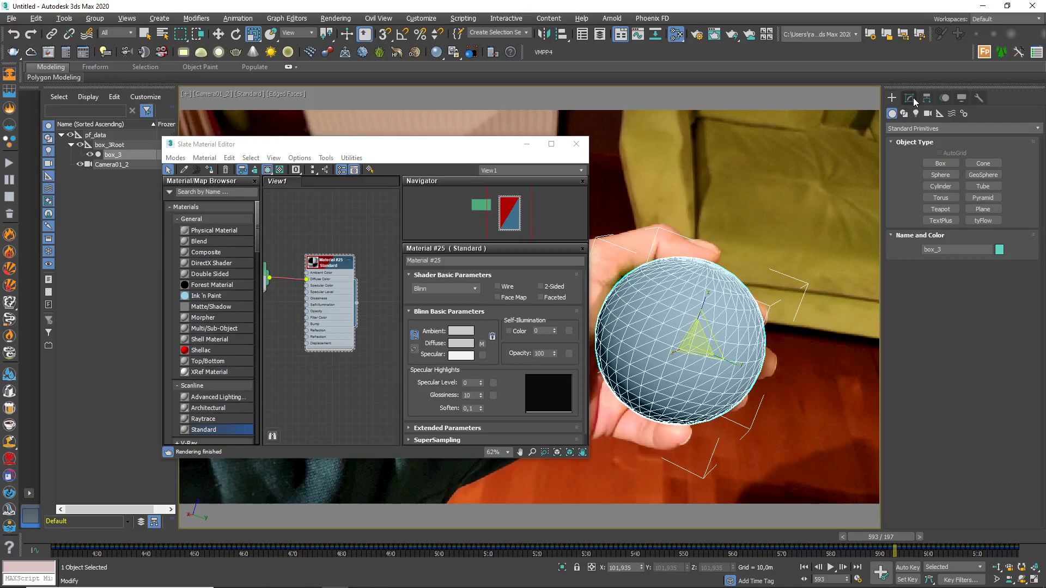
Step: Add a UVW Map modifier to box_3 with Spherical mapping
left_click(909, 98)
left_click(943, 133)
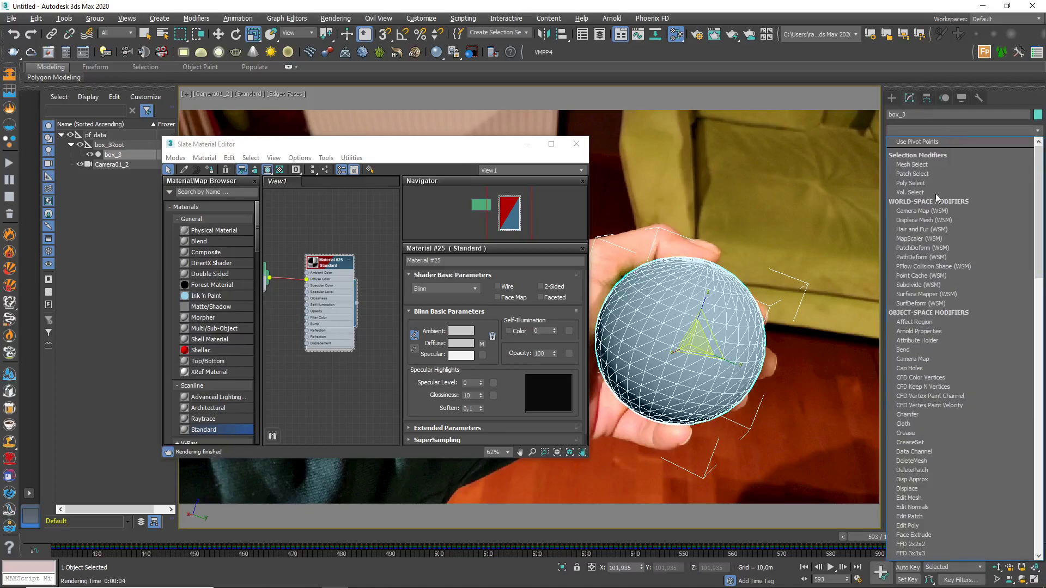
key("u")
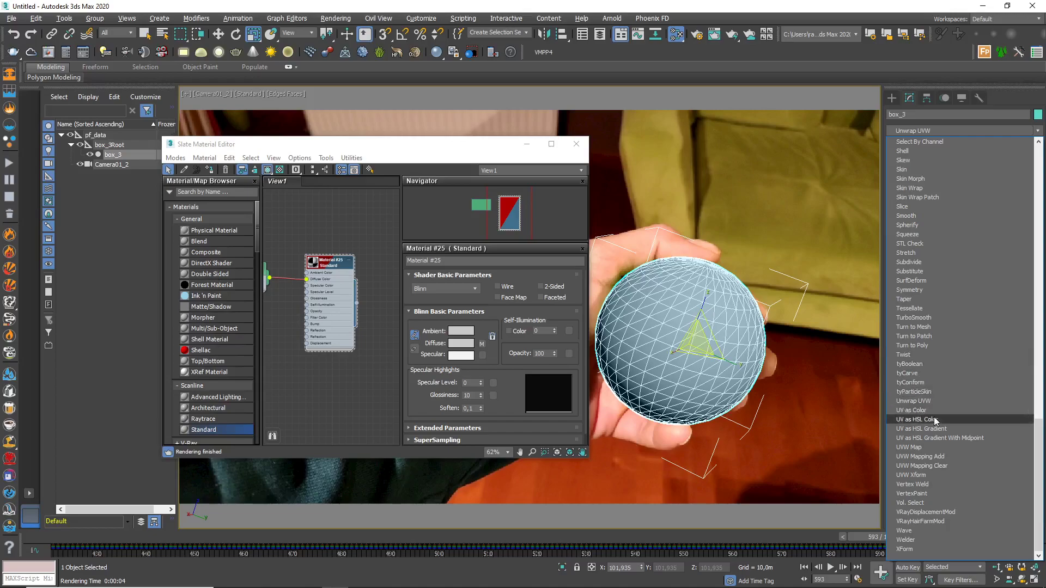
left_click(914, 447)
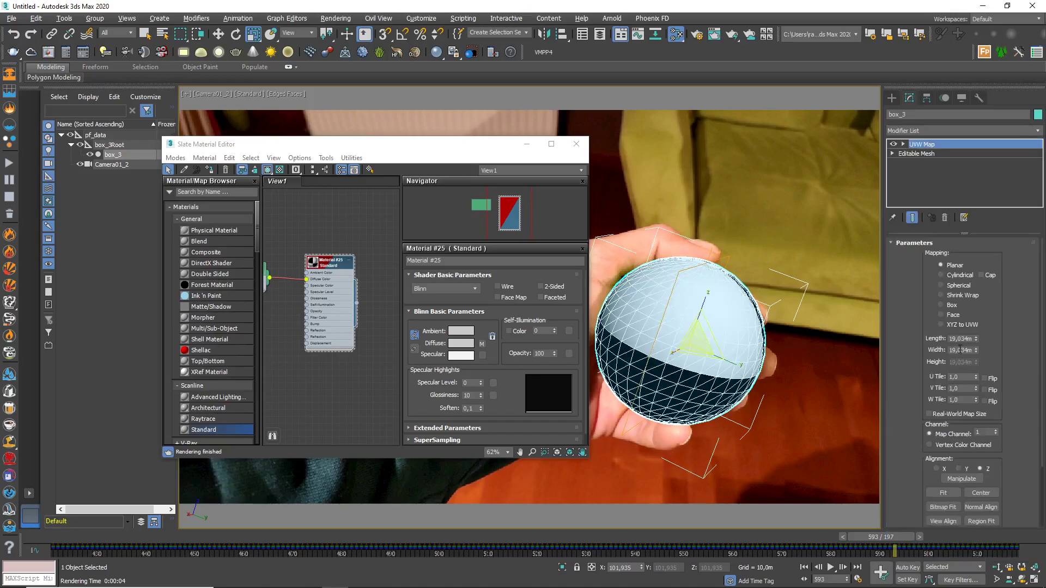
left_click(964, 287)
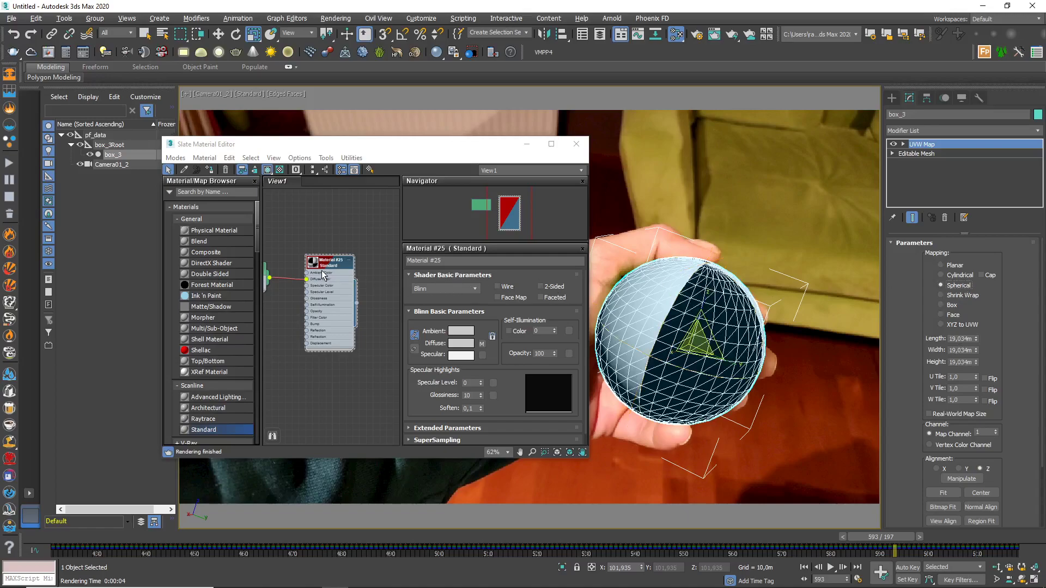
Step: Set the Checker map tiling to 12.3 U by 9.0 V, close the editor and disable Edged Faces
left_click_drag(291, 349, 351, 373)
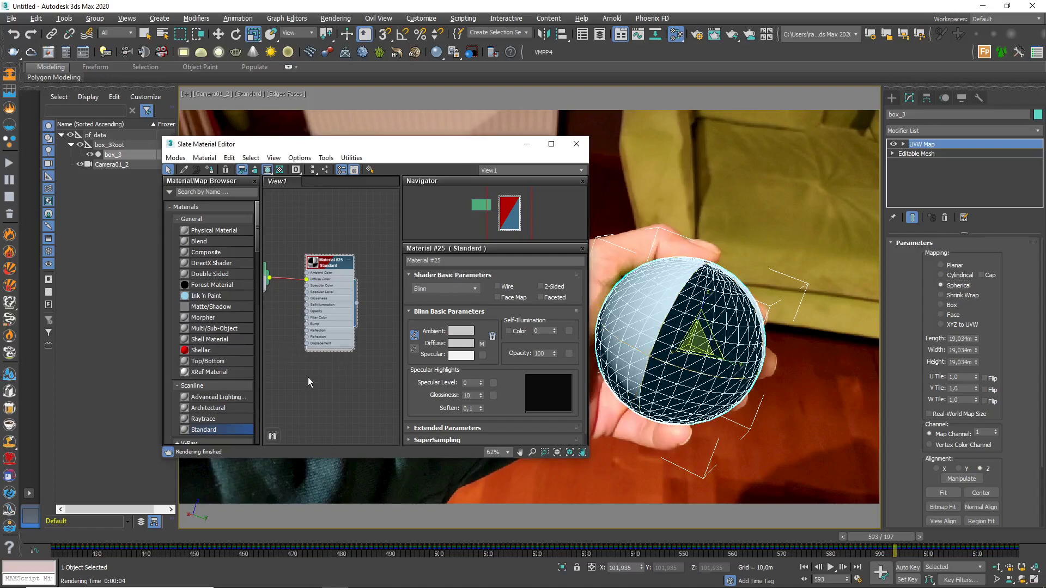
middle_click_drag(308, 382, 373, 390)
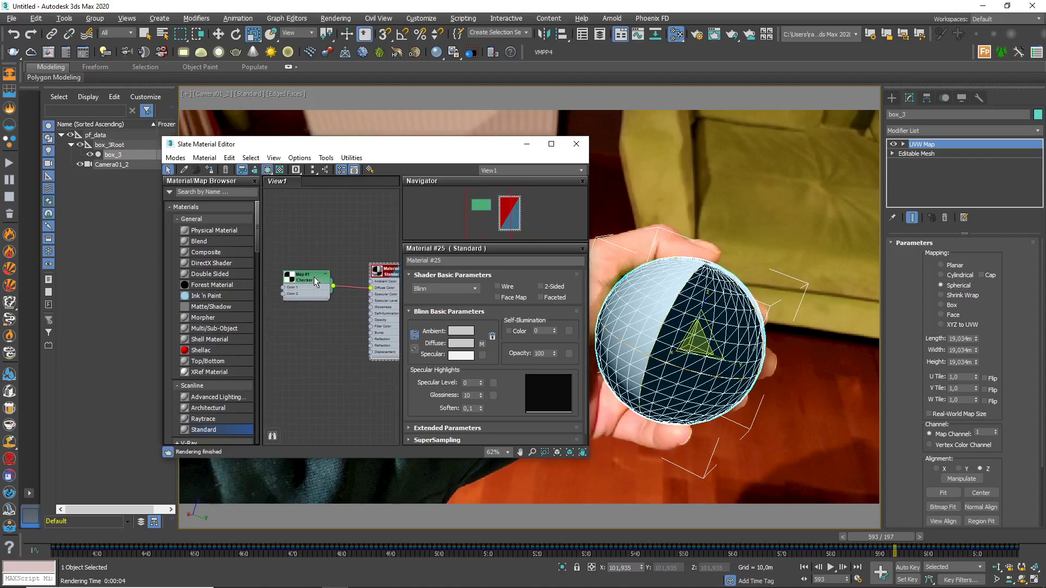
double_click(315, 281)
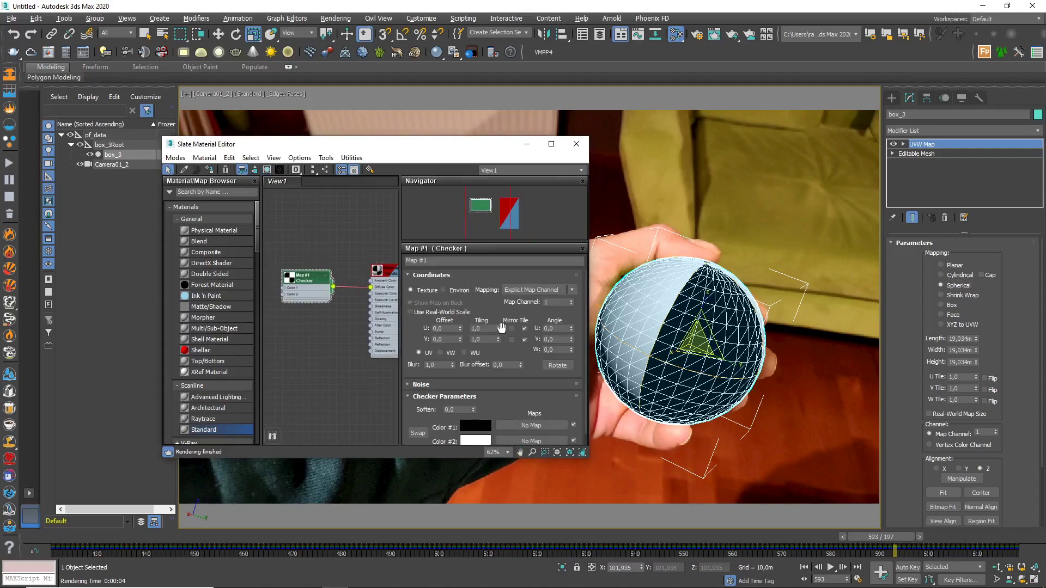
left_click_drag(498, 329, 511, 264)
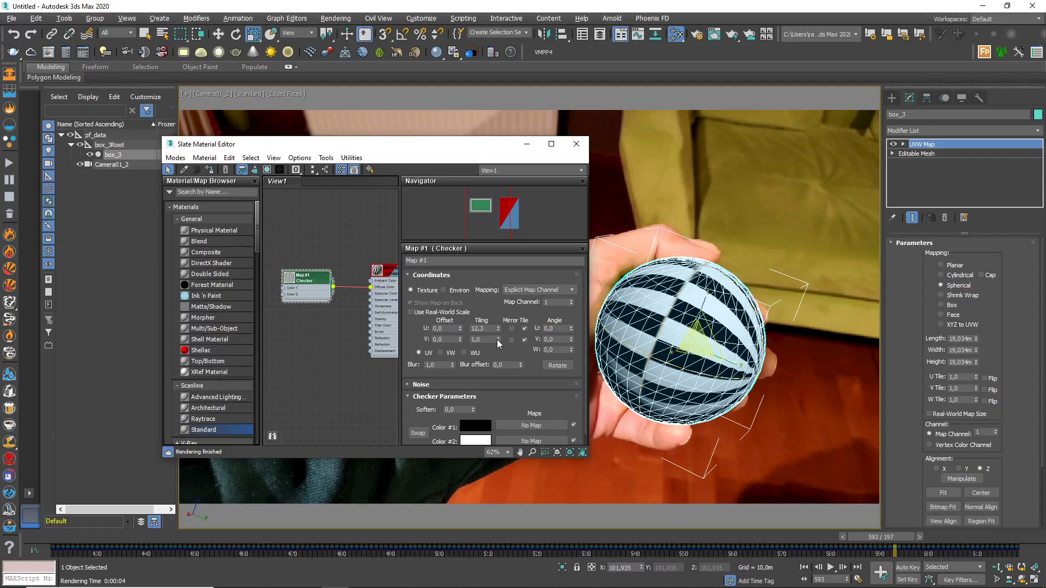
left_click_drag(498, 340, 511, 299)
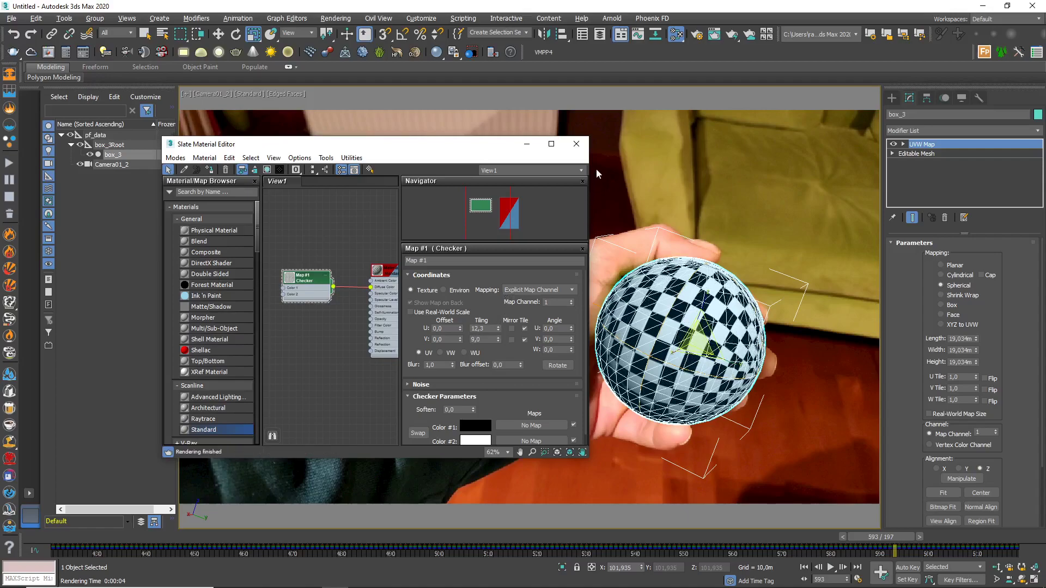
left_click(583, 146)
key("F4")
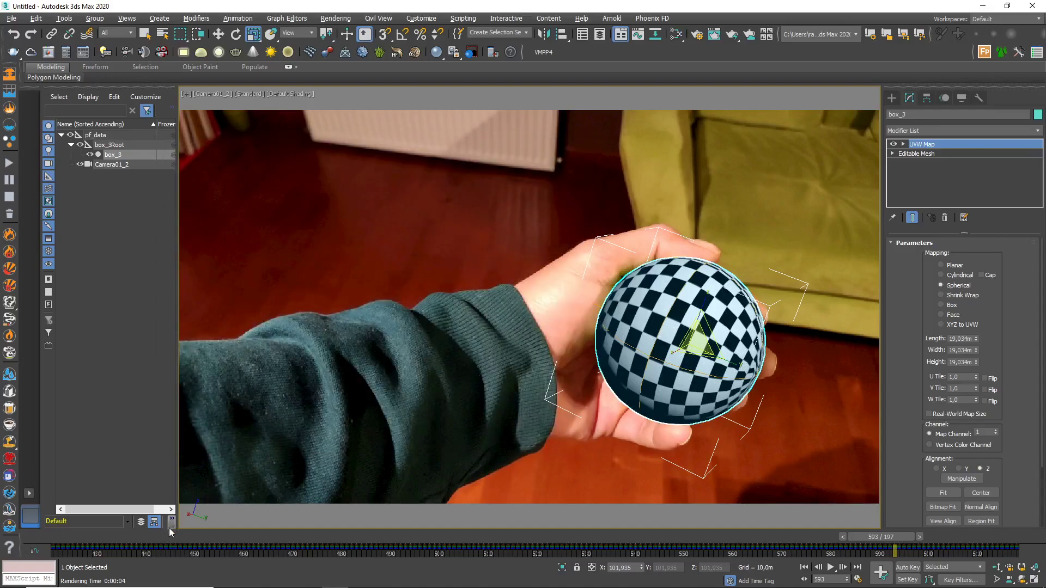
Step: Scrub the footage to frame 501, fitting the UVW Map gizmo to the sphere
left_click_drag(149, 537, 593, 524)
key("r")
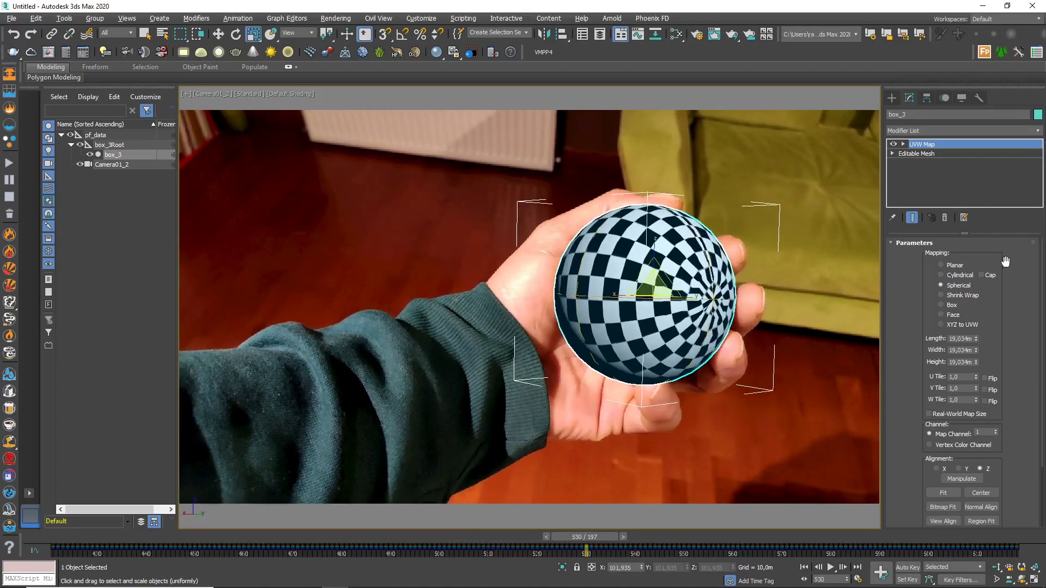
left_click(951, 494)
mouse_move(414, 536)
left_mouse_down()
mouse_move(539, 535)
mouse_move(455, 515)
mouse_move(297, 506)
mouse_move(642, 492)
left_mouse_up()
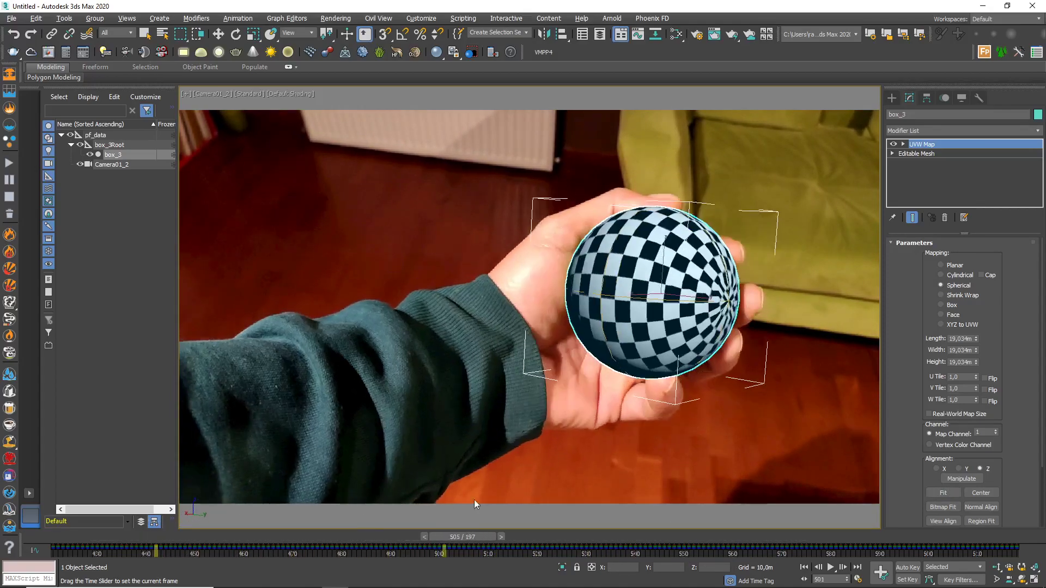